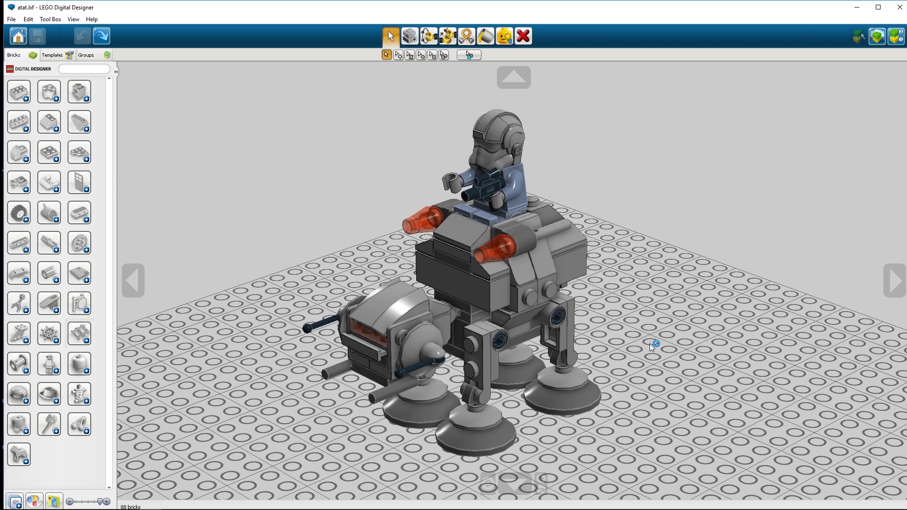
Step: Orbit the AT-AT model in LEGO Digital Designer to inspect it from a few angles
{"action": "right_click_drag", "start_coordinate": [656, 331], "coordinate": [651, 349]}
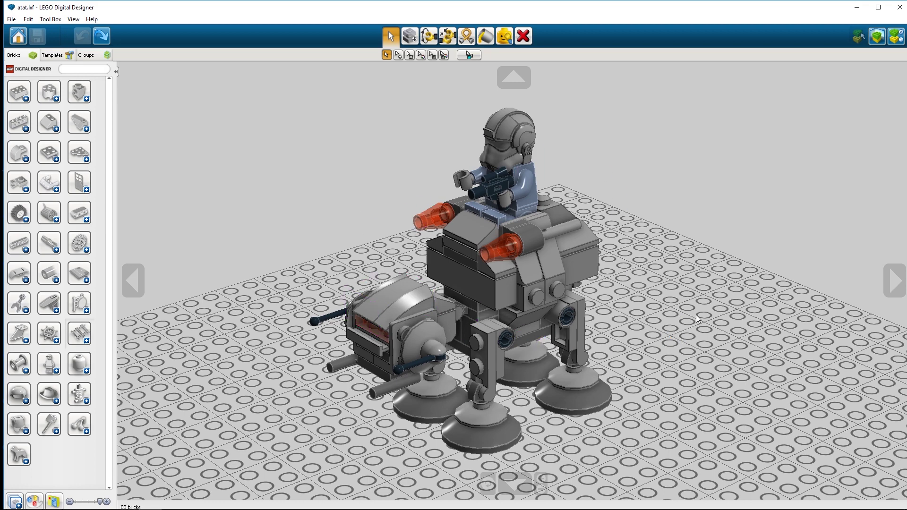
{"action": "right_click_drag", "start_coordinate": [681, 353], "coordinate": [667, 370]}
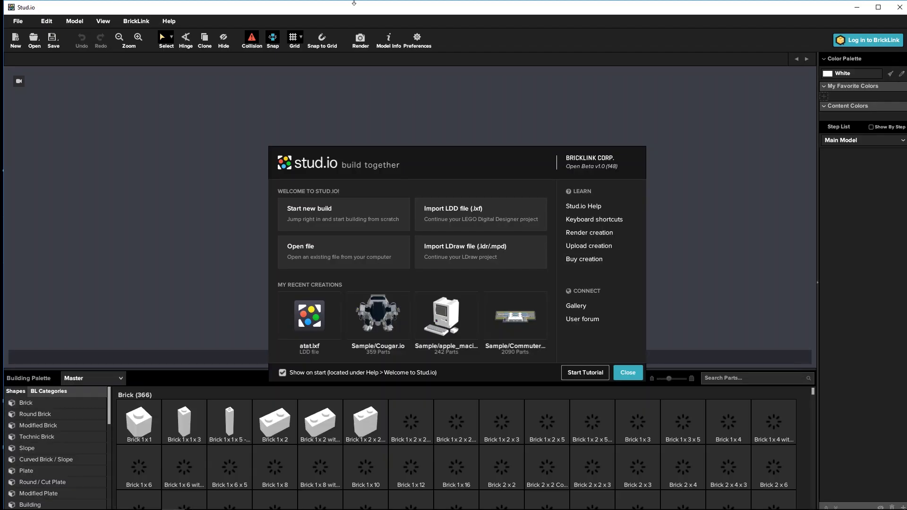
Step: Dismiss the Stud.io welcome screen, maximize the window, and open the File menu
{"action": "left_click", "coordinate": [628, 372]}
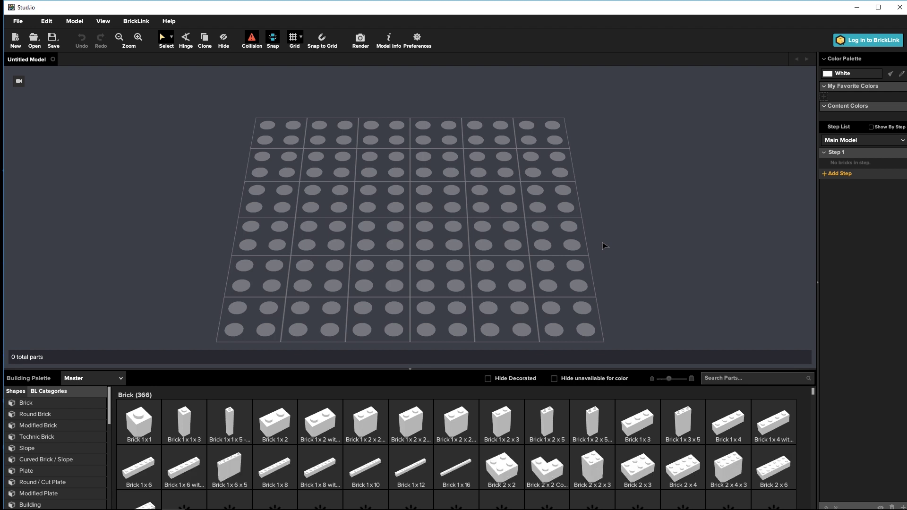
{"action": "left_click", "coordinate": [878, 7]}
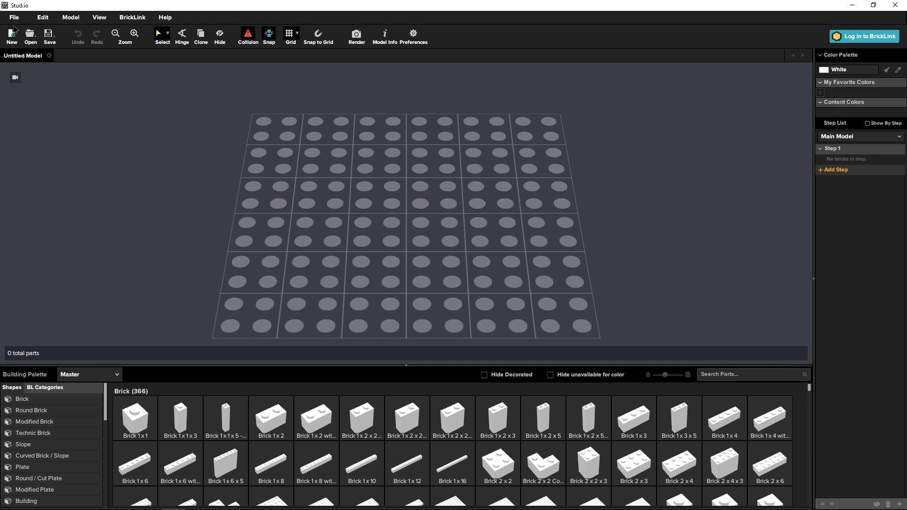
{"action": "left_click", "coordinate": [15, 18]}
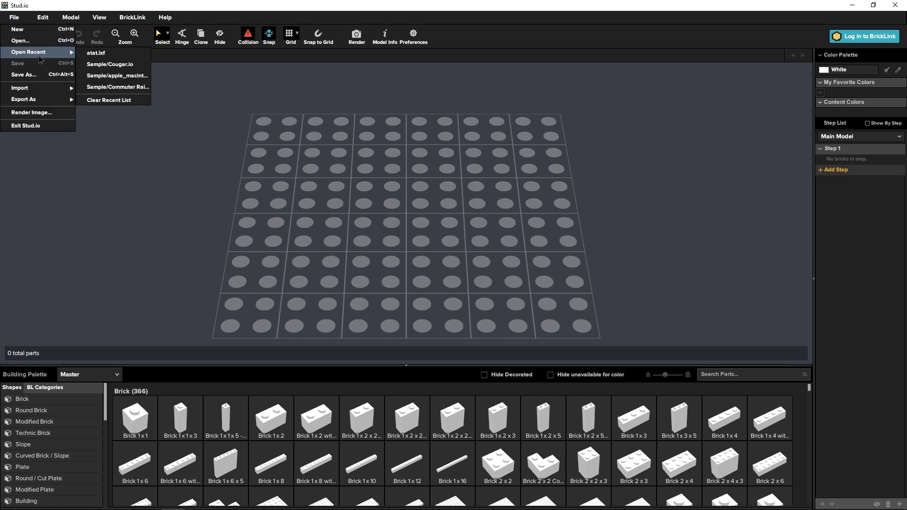
Step: Open atat.lxf and move the loose blaster back into the AT-AT pilot's hand
{"action": "mouse_move", "coordinate": [38, 53]}
{"action": "left_click", "coordinate": [121, 56]}
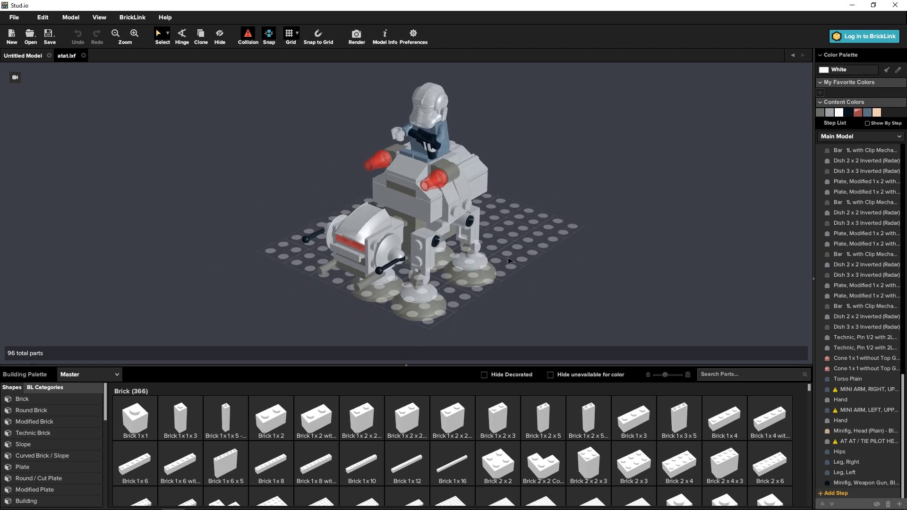
{"action": "left_click", "coordinate": [427, 137]}
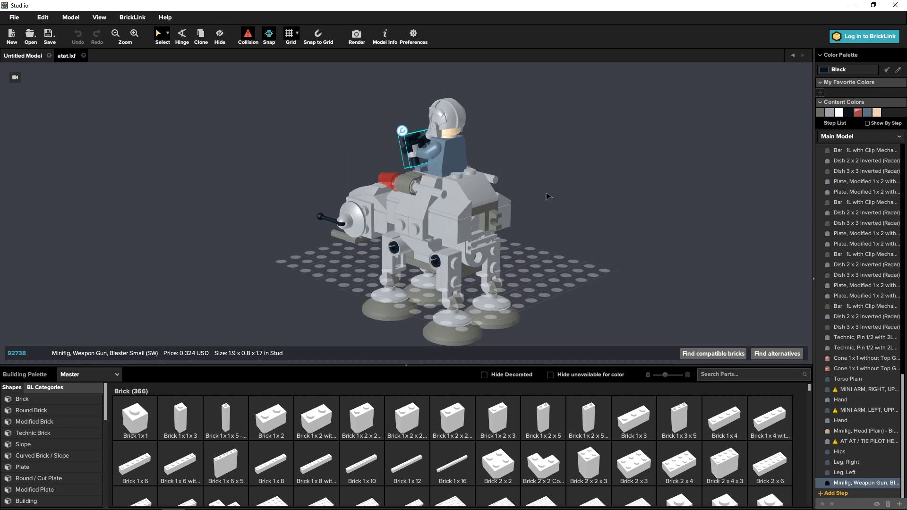
{"action": "scroll", "coordinate": [569, 167], "scroll_direction": "up", "scroll_amount": 3}
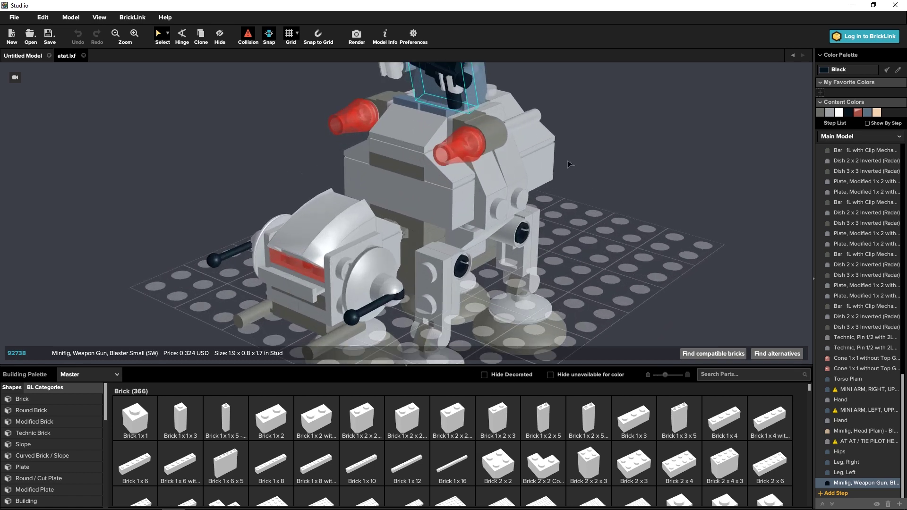
{"action": "scroll", "coordinate": [569, 207], "scroll_direction": "up", "scroll_amount": 3}
{"action": "mouse_move", "coordinate": [420, 210]}
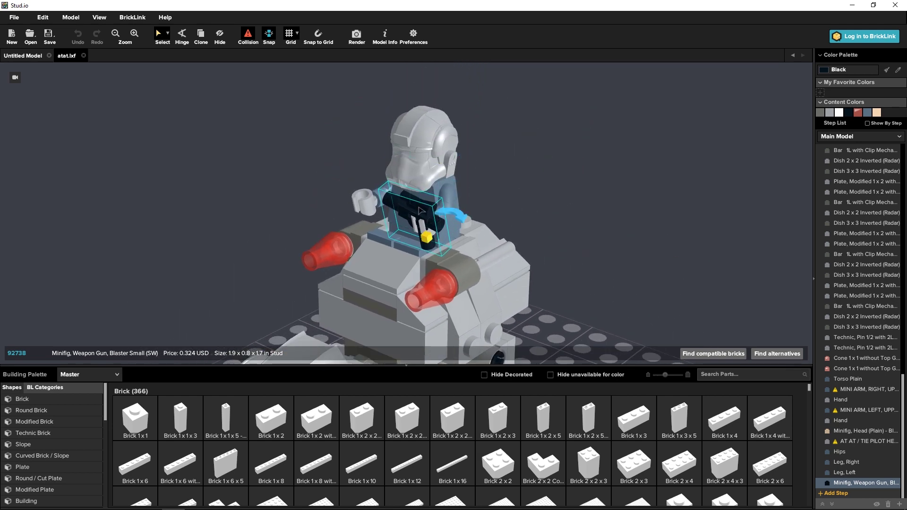
{"action": "mouse_move", "coordinate": [420, 210]}
{"action": "left_mouse_down"}
{"action": "mouse_move", "coordinate": [548, 203]}
{"action": "mouse_move", "coordinate": [576, 222]}
{"action": "mouse_move", "coordinate": [574, 251]}
{"action": "mouse_move", "coordinate": [625, 279]}
{"action": "mouse_move", "coordinate": [615, 287]}
{"action": "mouse_move", "coordinate": [591, 270]}
{"action": "mouse_move", "coordinate": [593, 299]}
{"action": "mouse_move", "coordinate": [578, 300]}
{"action": "mouse_move", "coordinate": [633, 299]}
{"action": "mouse_move", "coordinate": [449, 255]}
{"action": "mouse_move", "coordinate": [419, 212]}
{"action": "left_mouse_up"}
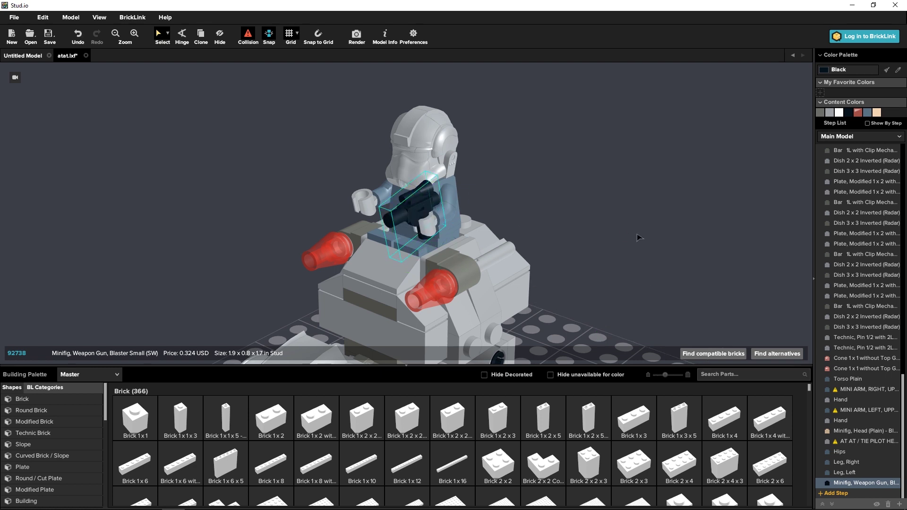
{"action": "left_click", "coordinate": [615, 240]}
{"action": "scroll", "coordinate": [577, 255], "scroll_direction": "down", "scroll_amount": 6}
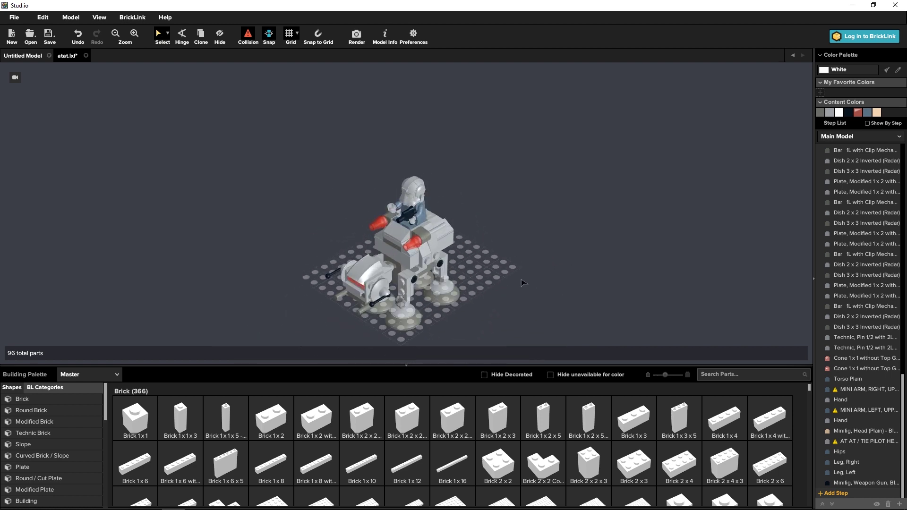
Step: Export all 96 parts as Collada atat.dae, replacing the old file, then quit Stud.io unsaved
{"action": "left_click_drag", "start_coordinate": [265, 149], "coordinate": [519, 344]}
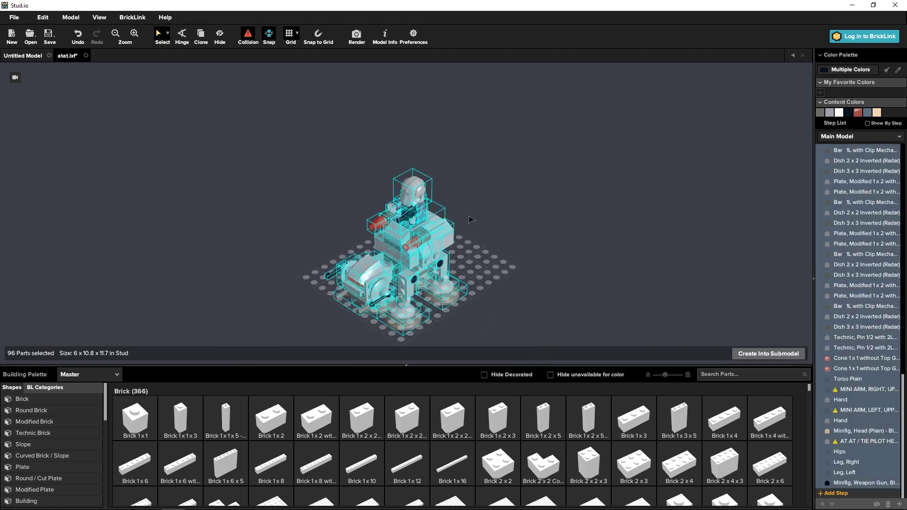
{"action": "left_click", "coordinate": [14, 17]}
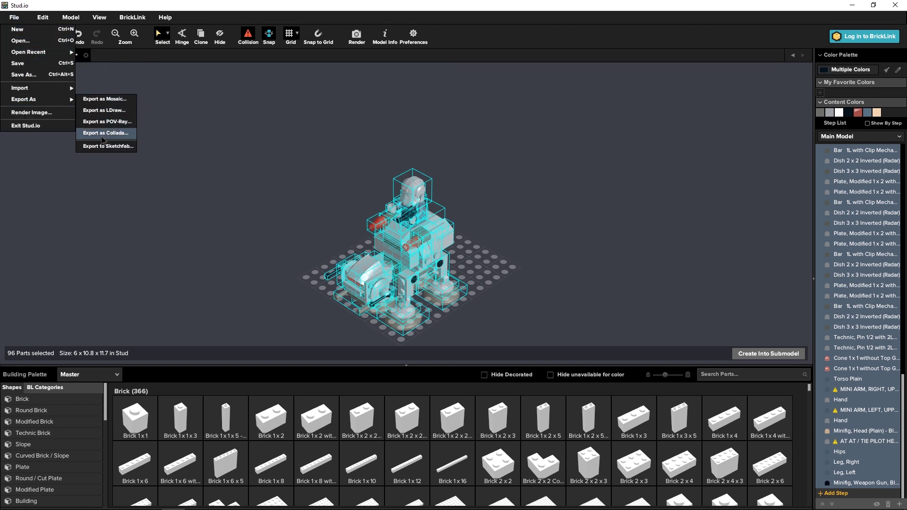
{"action": "left_click", "coordinate": [102, 139]}
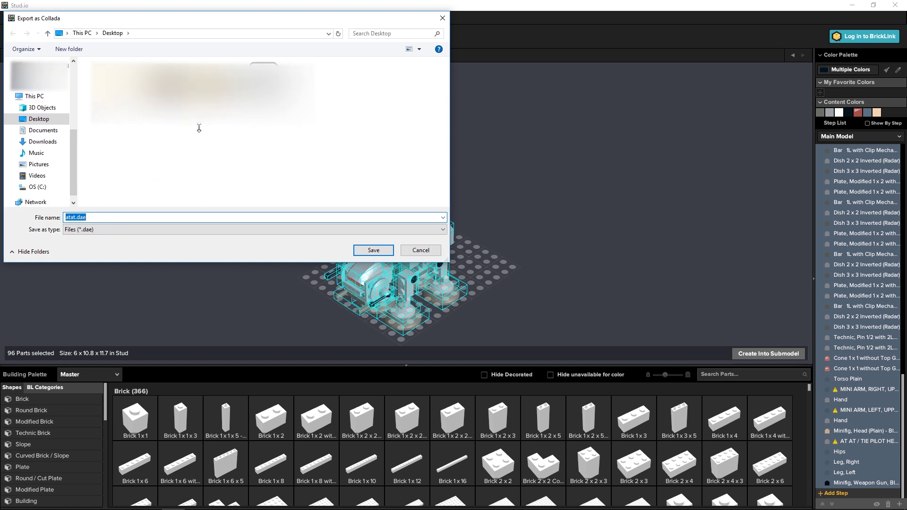
{"action": "left_click", "coordinate": [372, 251]}
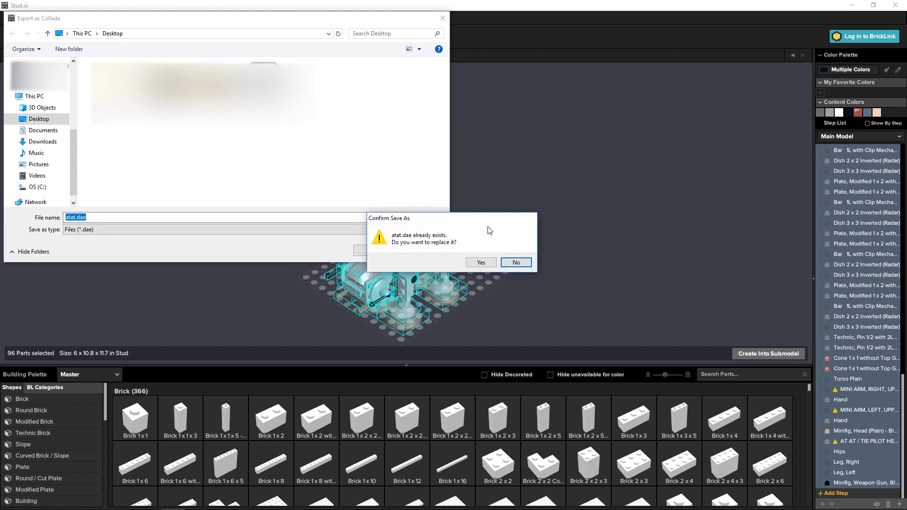
{"action": "left_click", "coordinate": [487, 263]}
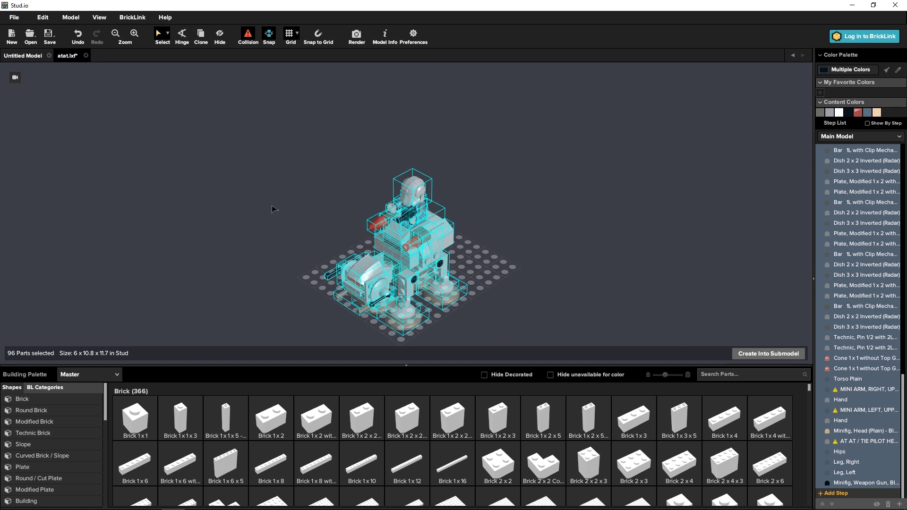
{"action": "left_click", "coordinate": [895, 4]}
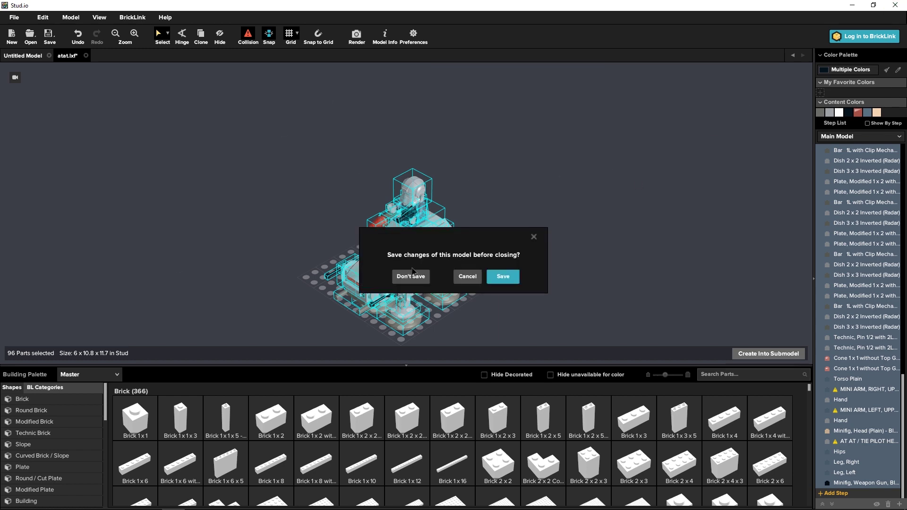
{"action": "left_click", "coordinate": [411, 276]}
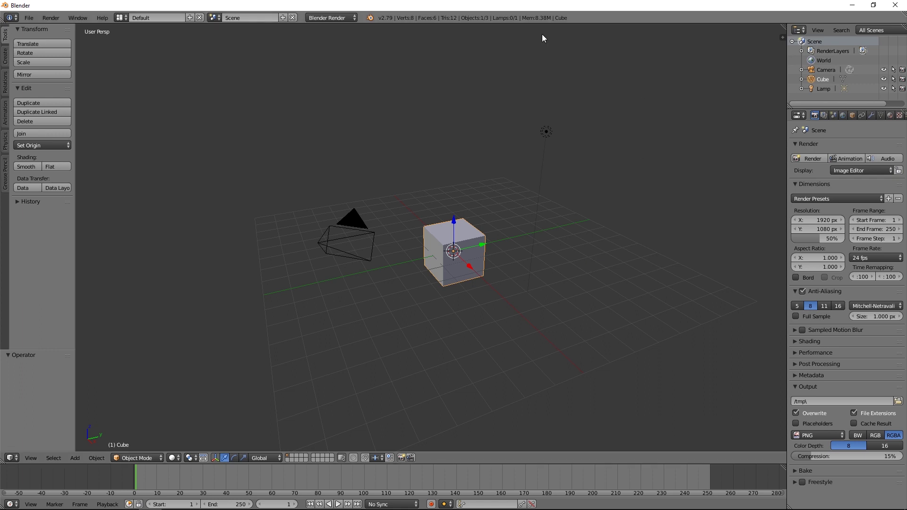
Step: Select the default camera, cube and lamp, then toggle the selection with A
{"action": "middle_click_drag", "start_coordinate": [542, 34], "coordinate": [541, 251]}
{"action": "right_click", "coordinate": [347, 252]}
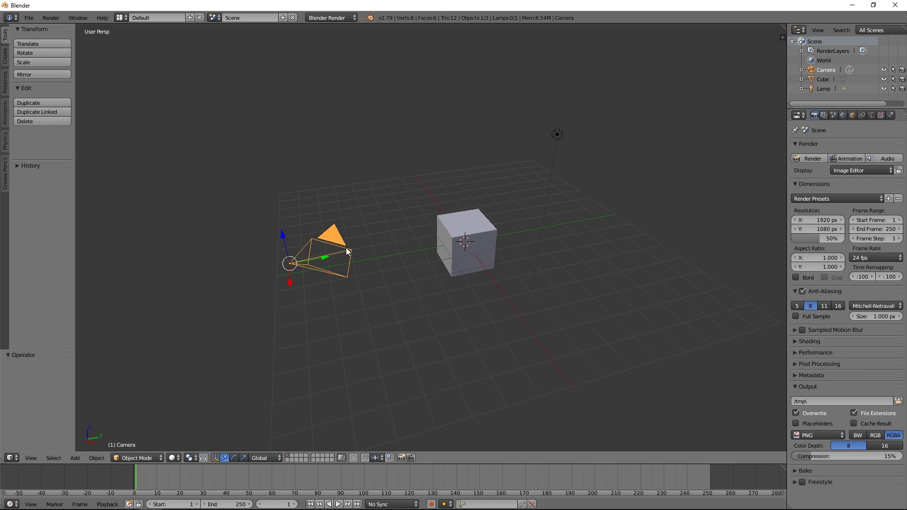
{"action": "right_click", "coordinate": [446, 225], "text": "shift"}
{"action": "right_click", "coordinate": [558, 137], "text": "shift"}
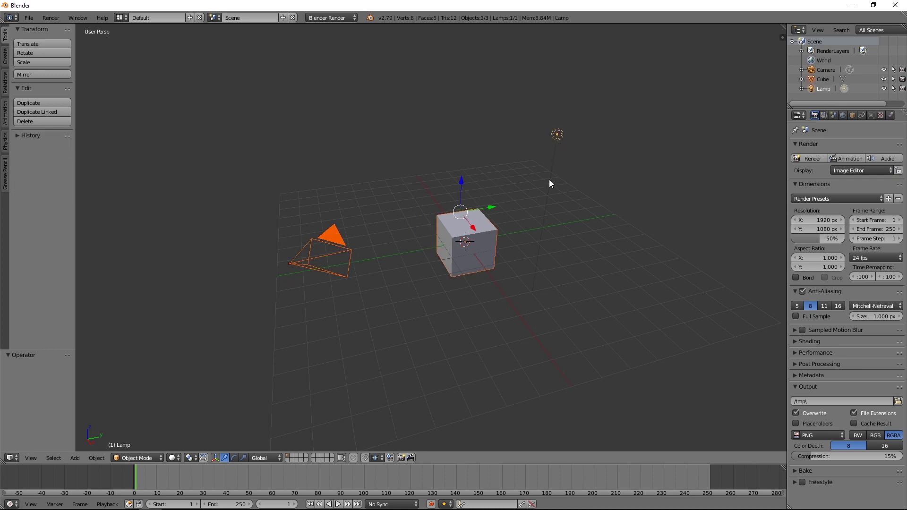
{"action": "key", "text": "a"}
{"action": "key", "text": "a"}
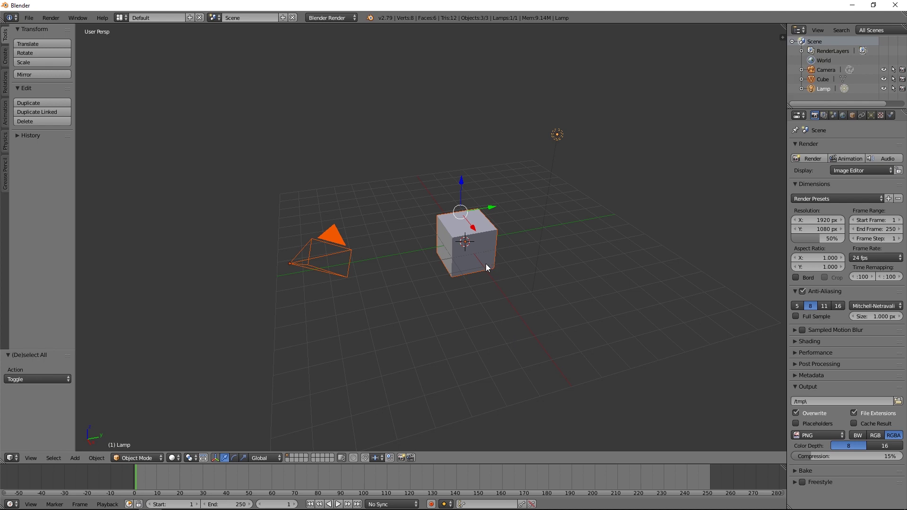
Step: Enable the Screencast Keys add-on in User Preferences and save the preferences
{"action": "left_click", "coordinate": [22, 18]}
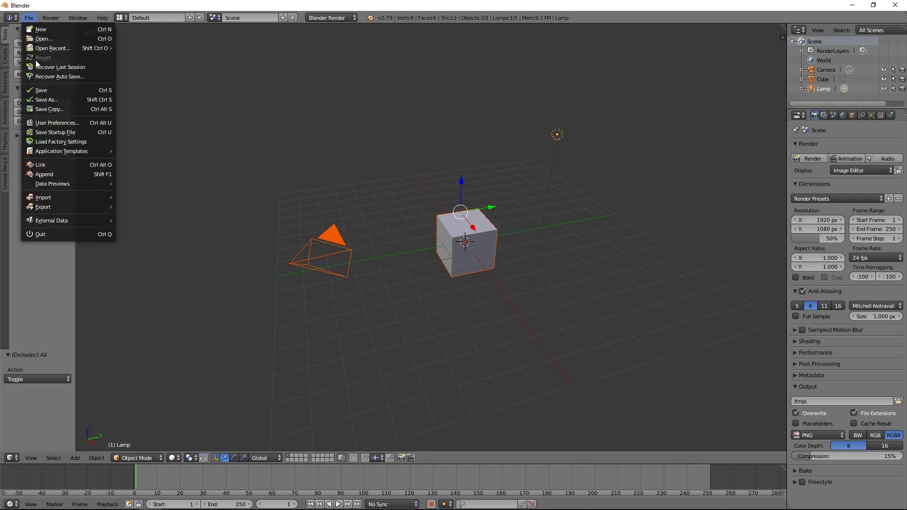
{"action": "left_click", "coordinate": [50, 124]}
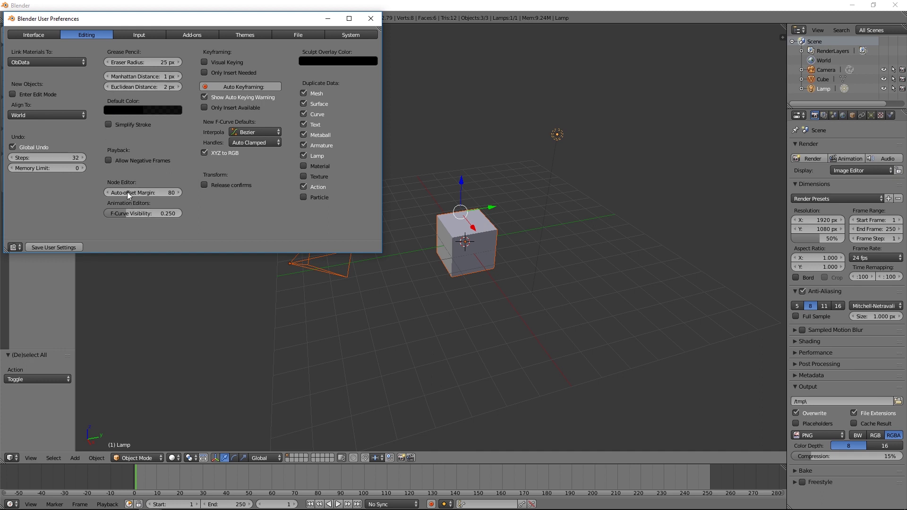
{"action": "left_click", "coordinate": [185, 37]}
{"action": "left_click", "coordinate": [53, 51]}
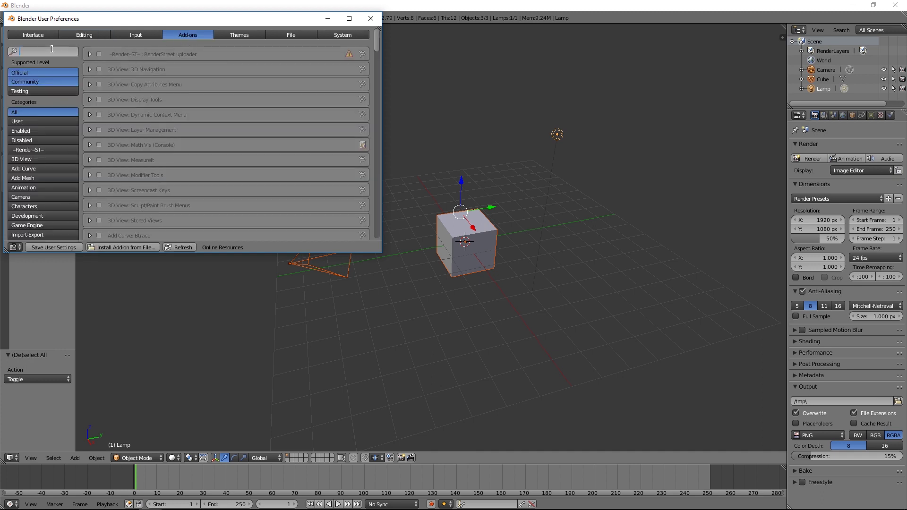
{"action": "type", "text": "keys"}
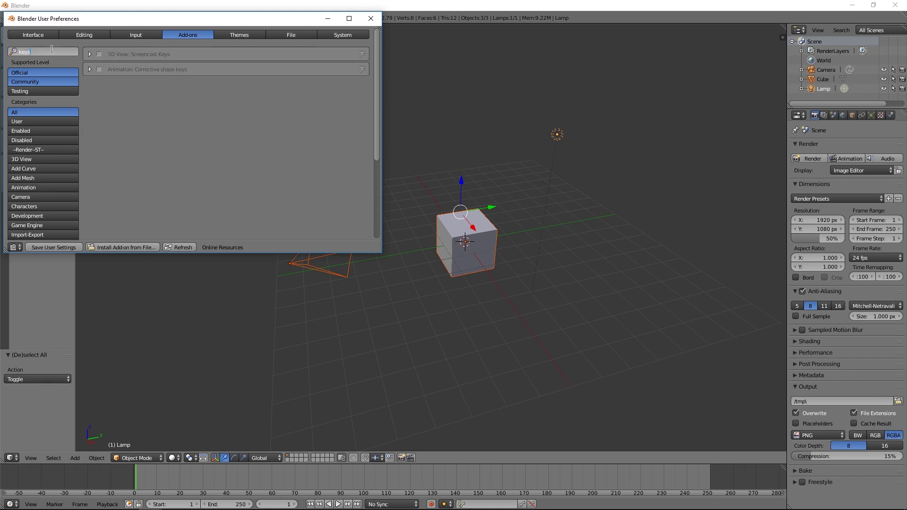
{"action": "left_click", "coordinate": [100, 55]}
{"action": "left_click", "coordinate": [100, 55]}
{"action": "left_click", "coordinate": [55, 247]}
{"action": "left_click", "coordinate": [371, 19]}
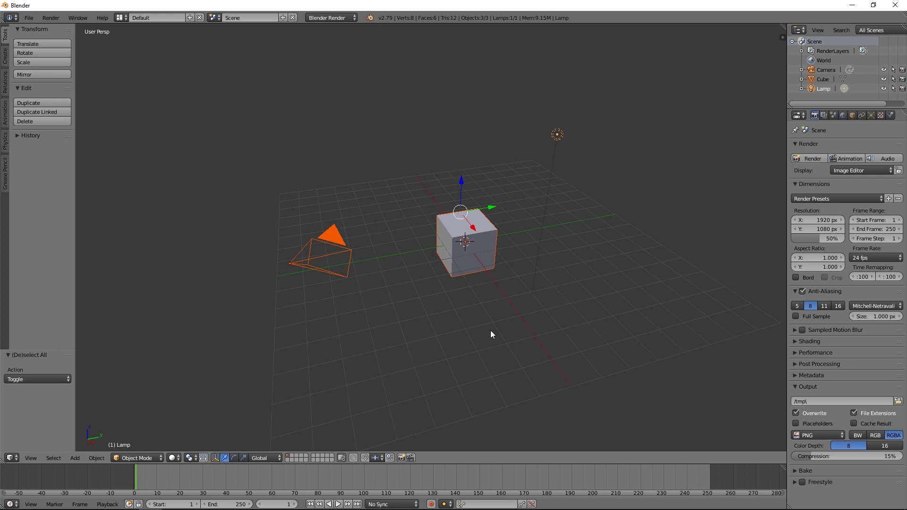
{"action": "key", "text": "a"}
{"action": "key", "text": "a"}
Step: Start the Screencast Keys on-screen display from the viewport side panel
{"action": "left_click", "coordinate": [782, 37]}
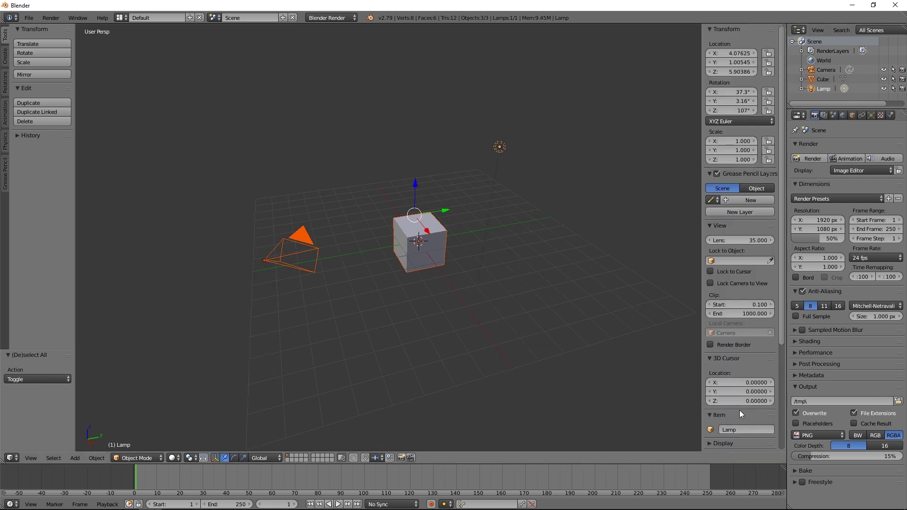
{"action": "scroll", "coordinate": [738, 410], "scroll_direction": "down", "scroll_amount": 6}
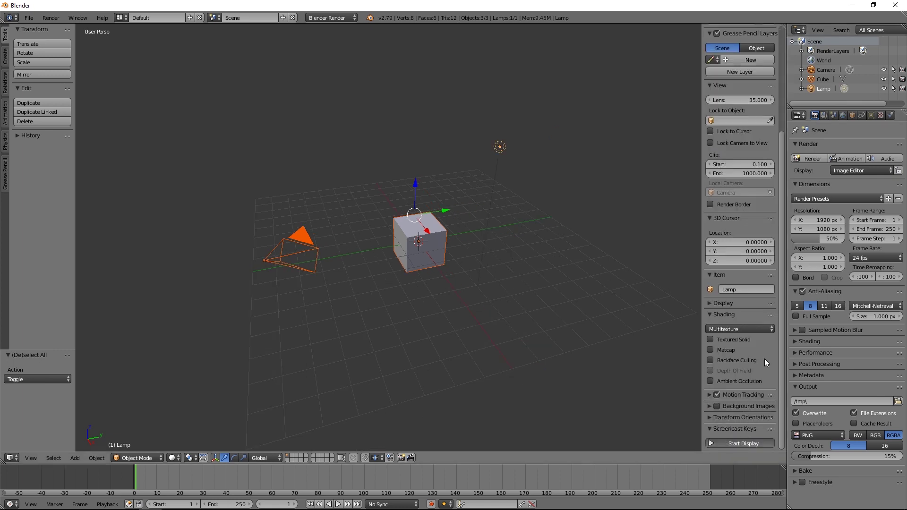
{"action": "left_click", "coordinate": [742, 443]}
{"action": "key", "text": "n"}
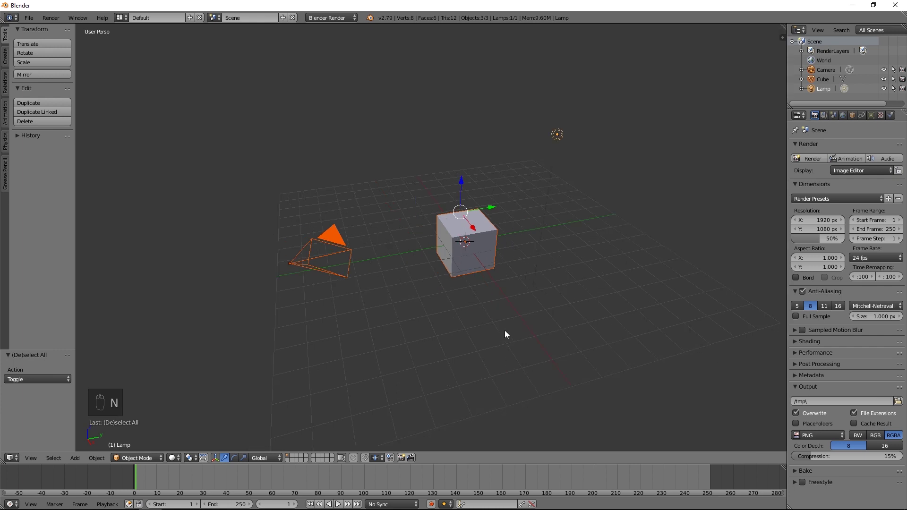
Step: Select all and delete the default camera, cube and lamp
{"action": "key", "text": "a"}
{"action": "key", "text": "a"}
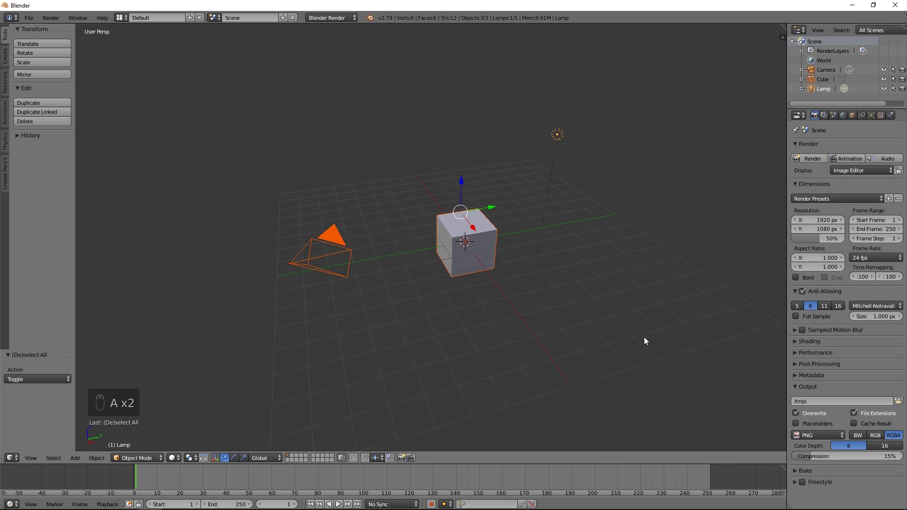
{"action": "key", "text": "a"}
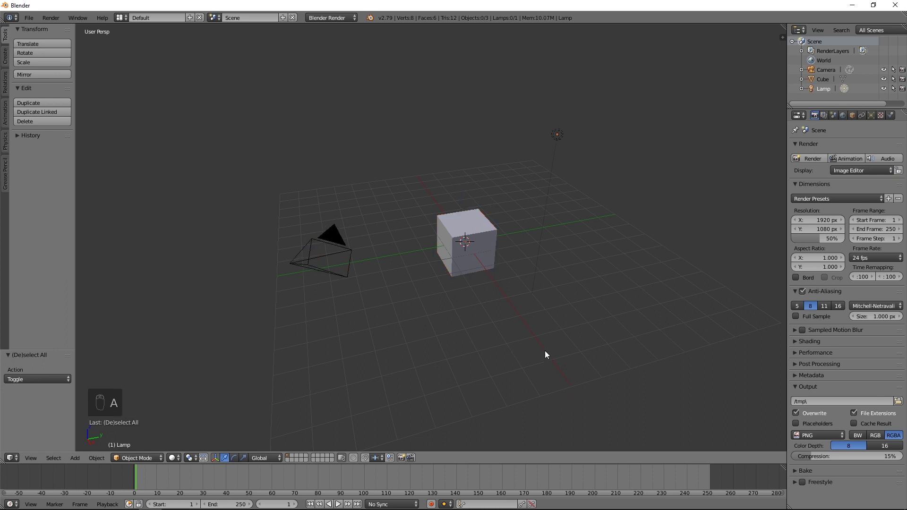
{"action": "key", "text": "a"}
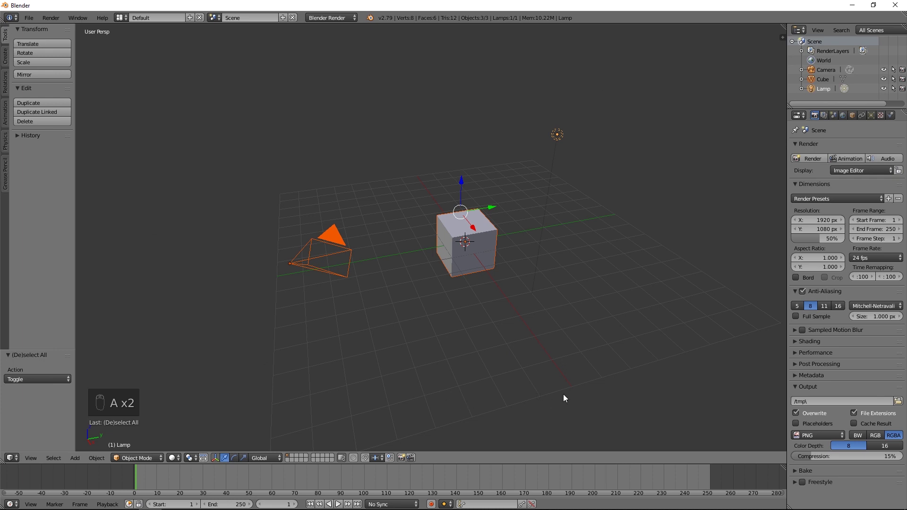
{"action": "key", "text": "x"}
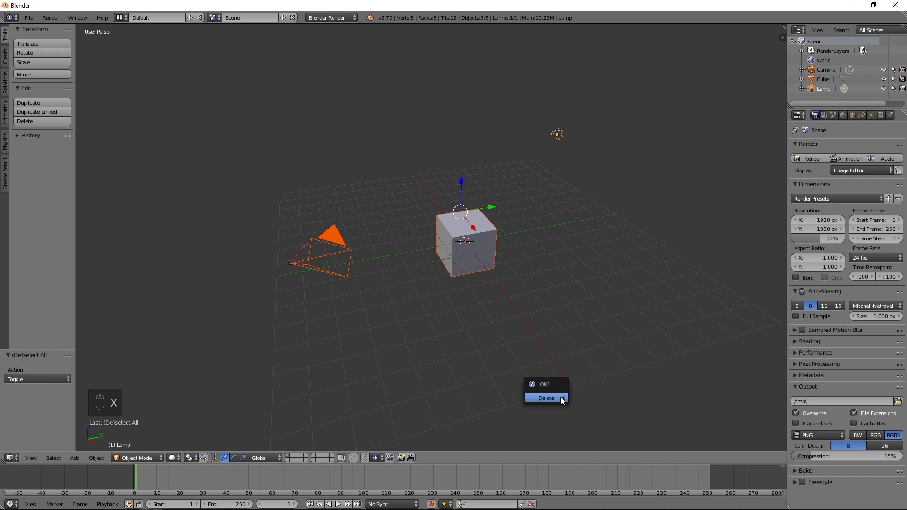
{"action": "left_click", "coordinate": [560, 399]}
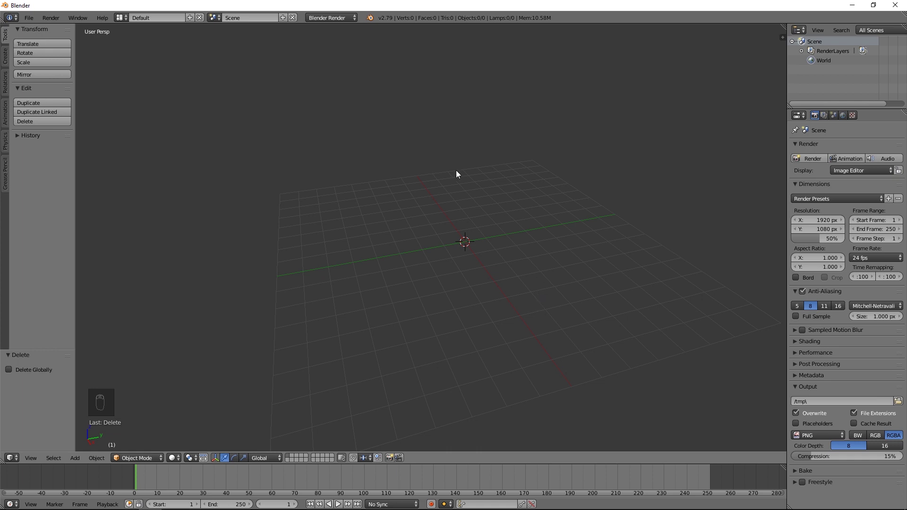
Step: Import the AT-AT from Desktop/atat.dae as a Collada file
{"action": "left_click", "coordinate": [25, 19]}
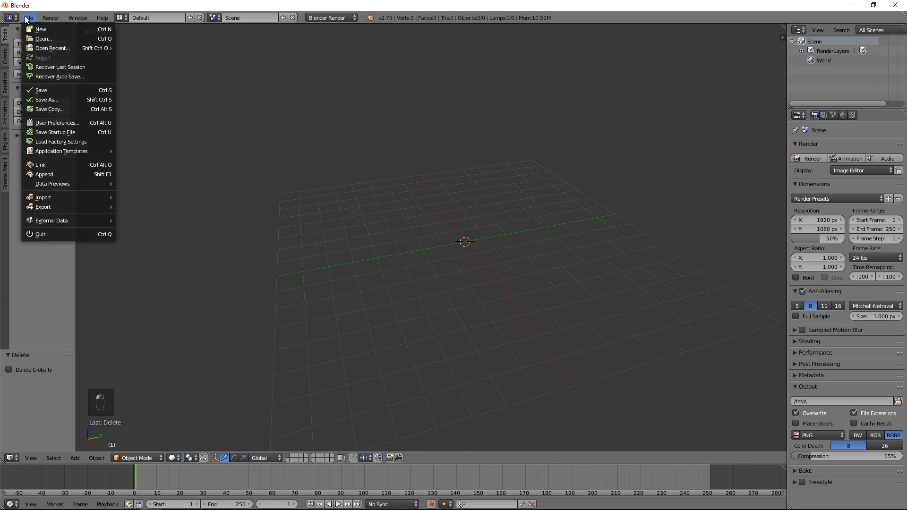
{"action": "mouse_move", "coordinate": [52, 201]}
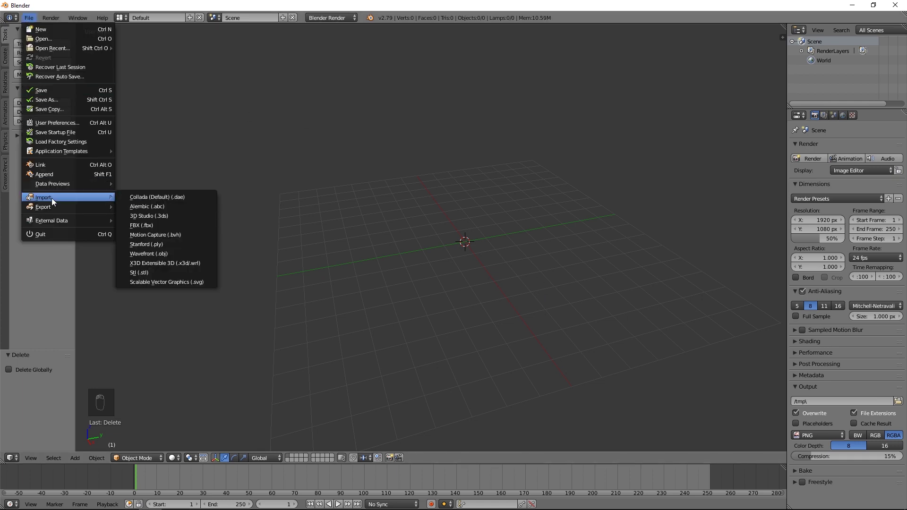
{"action": "left_click", "coordinate": [141, 198]}
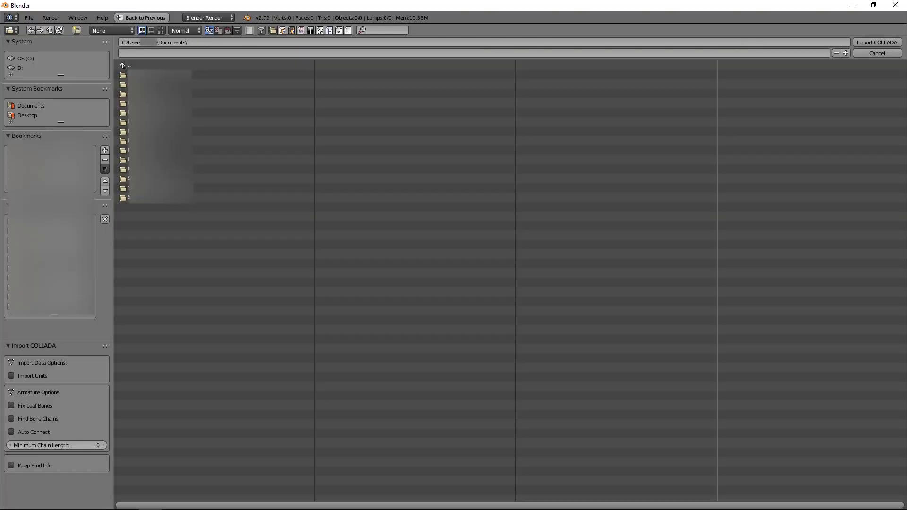
{"action": "left_click", "coordinate": [29, 116]}
{"action": "left_click", "coordinate": [146, 103]}
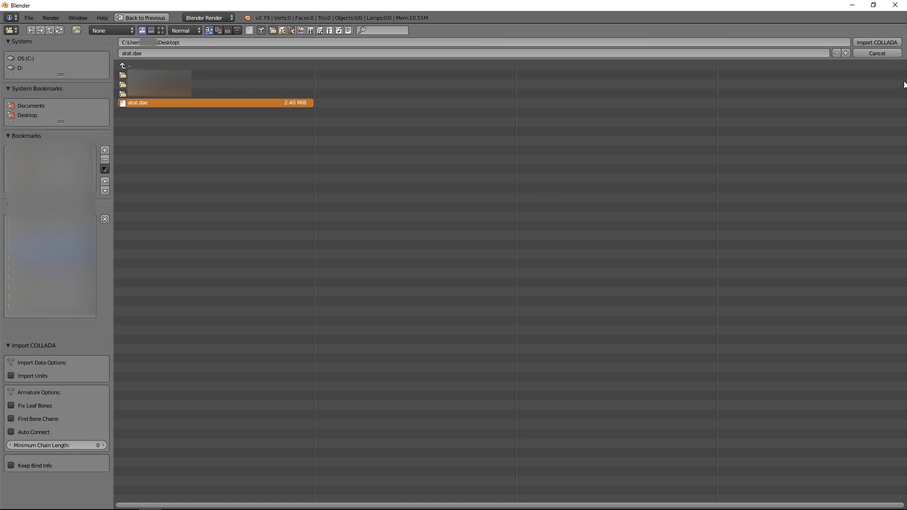
{"action": "left_click", "coordinate": [886, 44]}
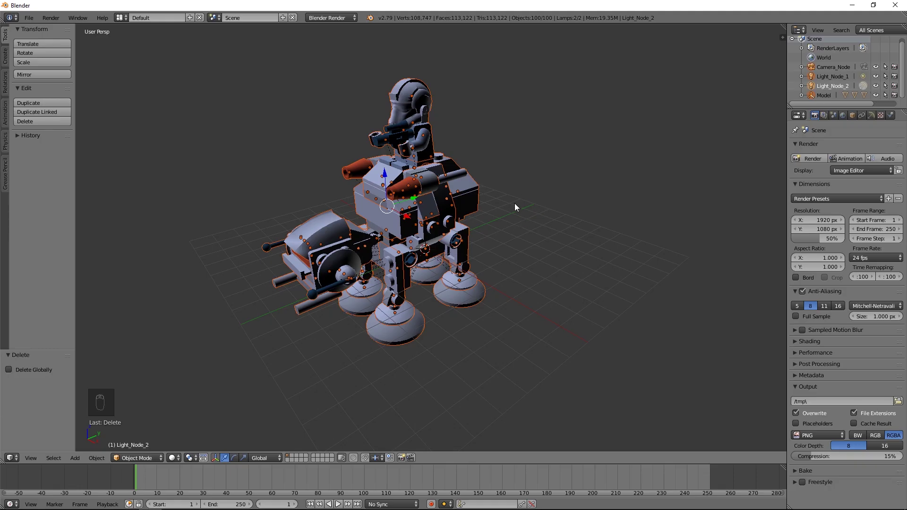
Step: Delete Light_Node_1, Light_Node_2 and Camera_Node, leaving only the Model selected
{"action": "left_click", "coordinate": [820, 83]}
{"action": "scroll", "coordinate": [543, 154], "scroll_direction": "down", "scroll_amount": 6}
{"action": "scroll", "coordinate": [542, 156], "scroll_direction": "up", "scroll_amount": 5}
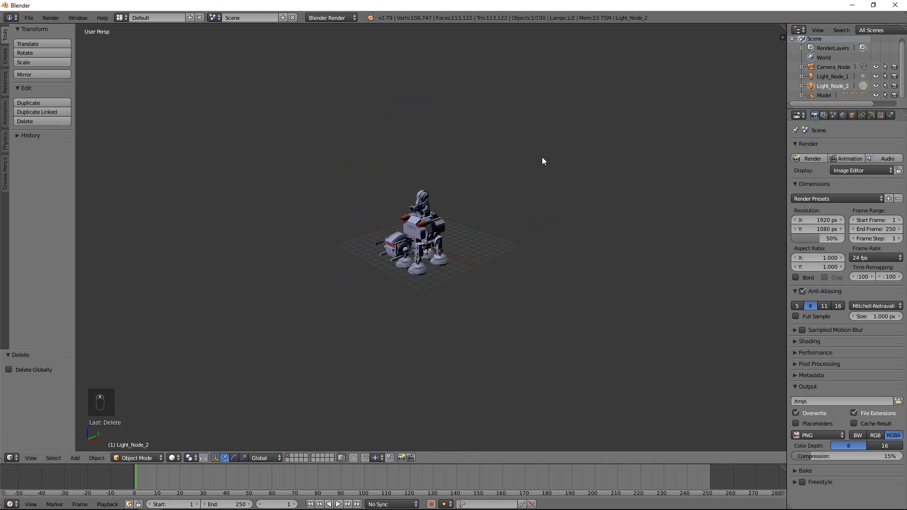
{"action": "left_click", "coordinate": [828, 76], "text": "ctrl"}
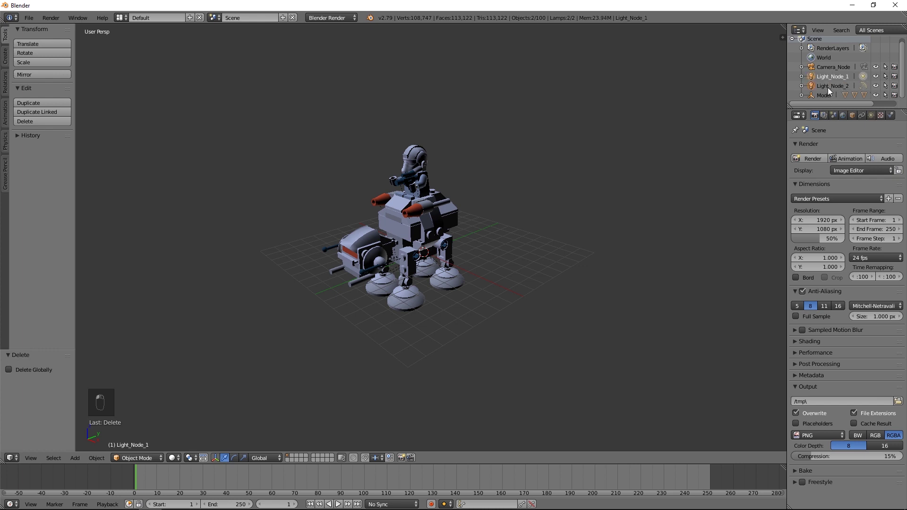
{"action": "key", "text": "x"}
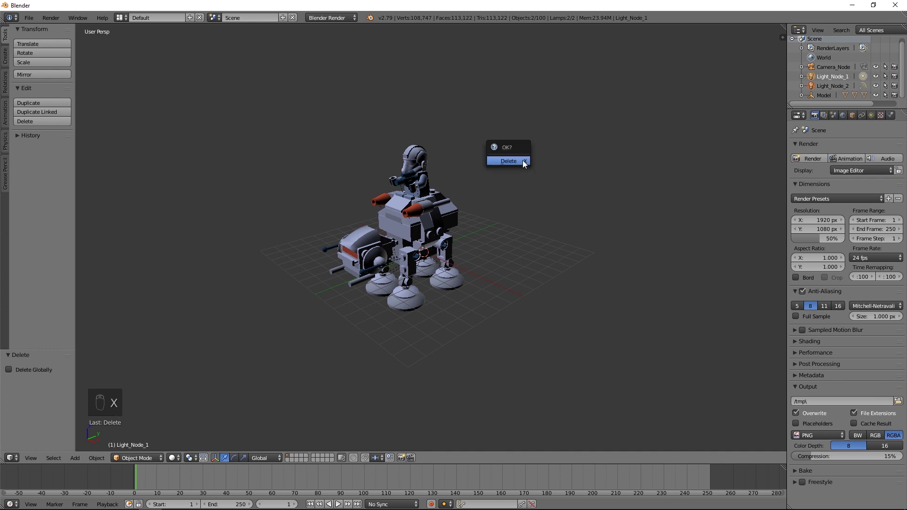
{"action": "left_click", "coordinate": [522, 160]}
{"action": "left_click", "coordinate": [831, 69]}
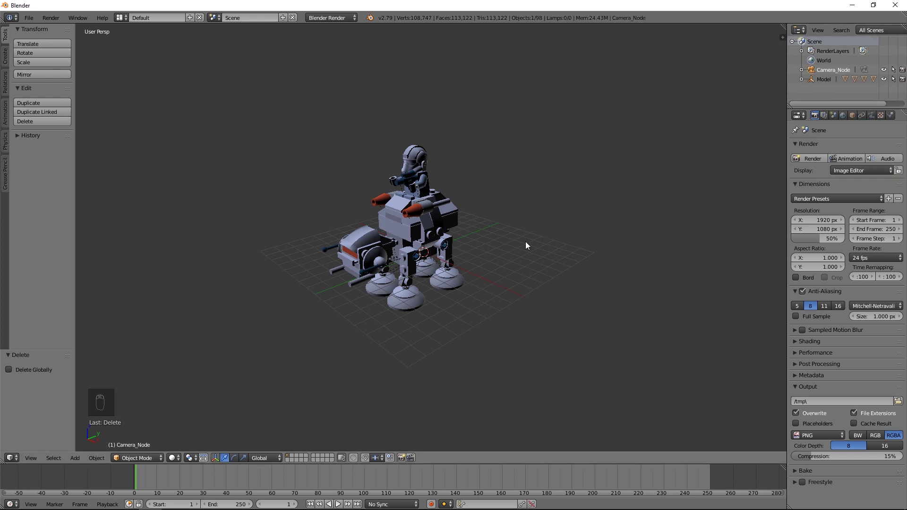
{"action": "key", "text": "x"}
{"action": "left_click", "coordinate": [513, 246]}
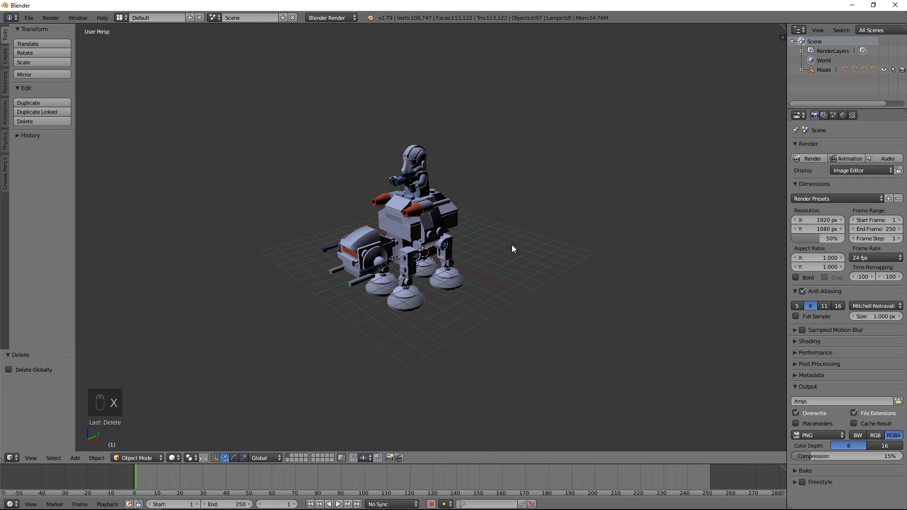
{"action": "left_click", "coordinate": [822, 71]}
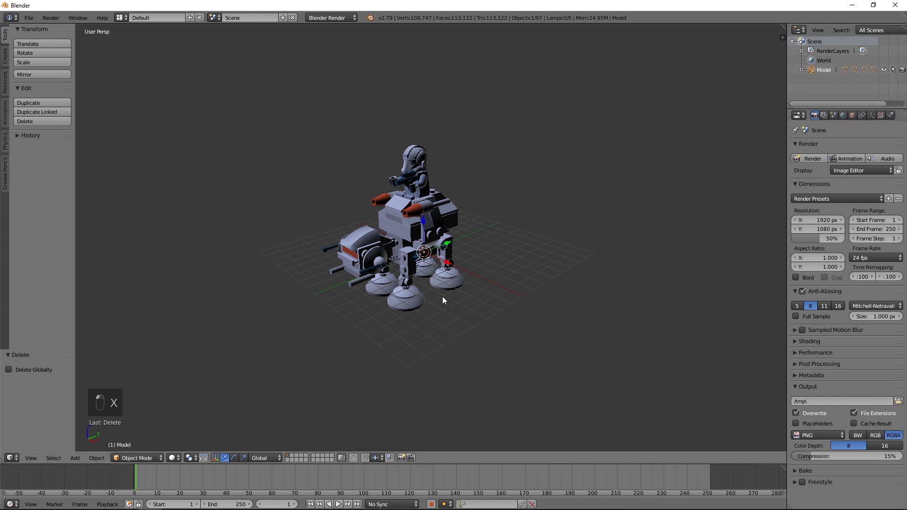
{"action": "mouse_move", "coordinate": [484, 275]}
{"action": "middle_mouse_down"}
{"action": "mouse_move", "coordinate": [449, 271]}
{"action": "mouse_move", "coordinate": [494, 274]}
{"action": "mouse_move", "coordinate": [477, 271]}
{"action": "middle_mouse_up"}
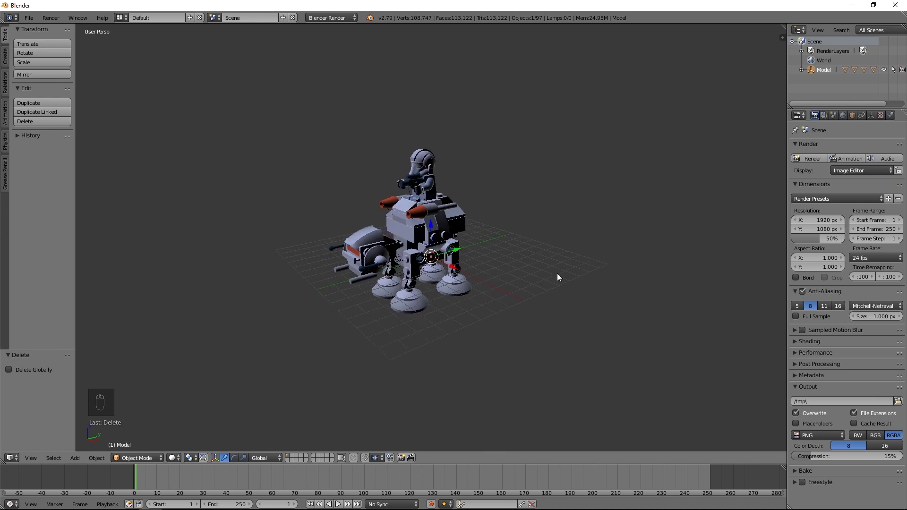
{"action": "mouse_move", "coordinate": [557, 277]}
{"action": "middle_mouse_down"}
{"action": "mouse_move", "coordinate": [537, 279]}
{"action": "mouse_move", "coordinate": [548, 281]}
{"action": "middle_mouse_up"}
{"action": "scroll", "coordinate": [507, 309], "scroll_direction": "up", "scroll_amount": 3}
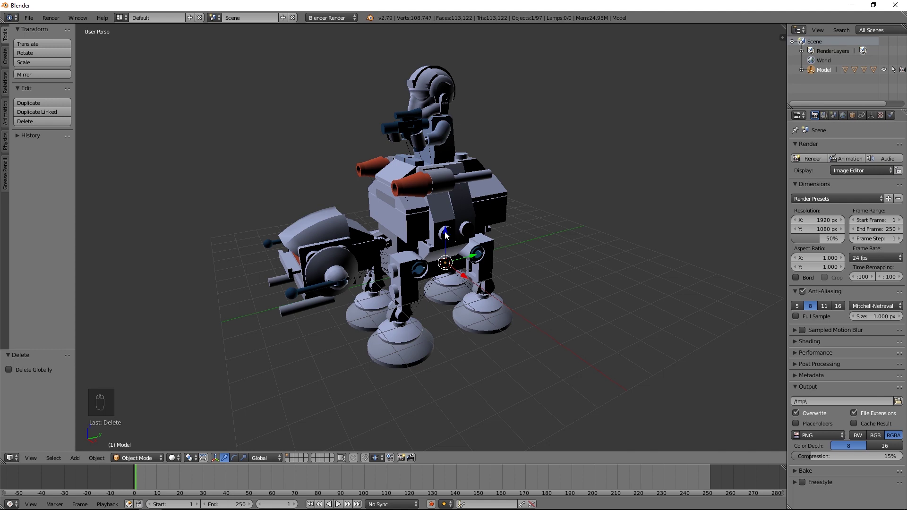
{"action": "key", "text": "g"}
{"action": "key", "text": "z"}
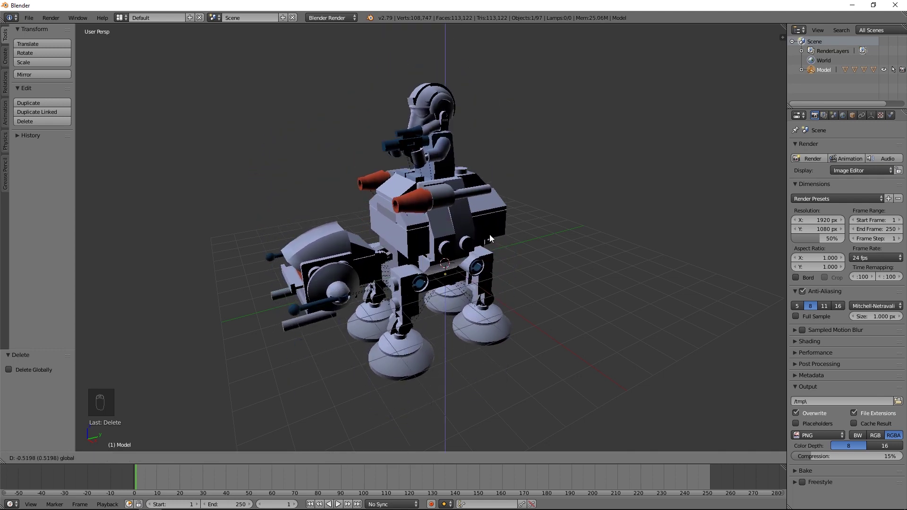
{"action": "left_click", "coordinate": [502, 253]}
{"action": "key", "text": "g"}
{"action": "key", "text": "y"}
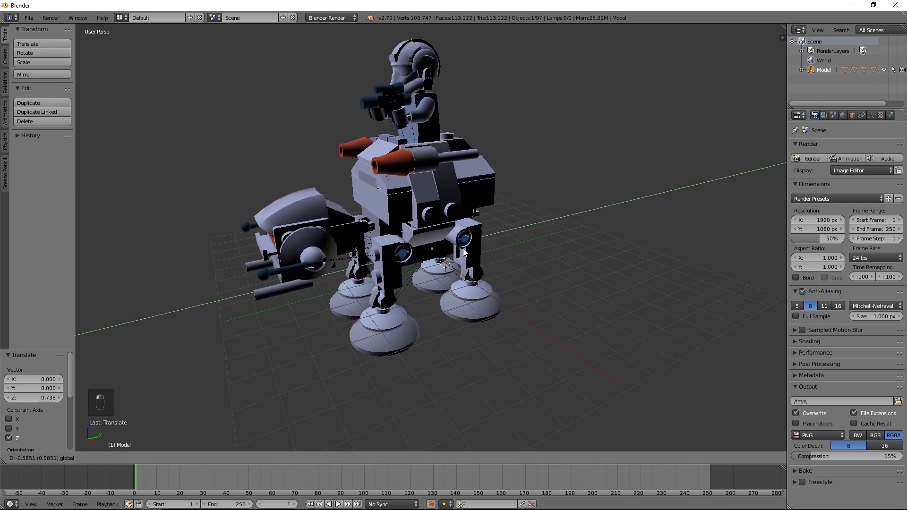
{"action": "left_click", "coordinate": [490, 256]}
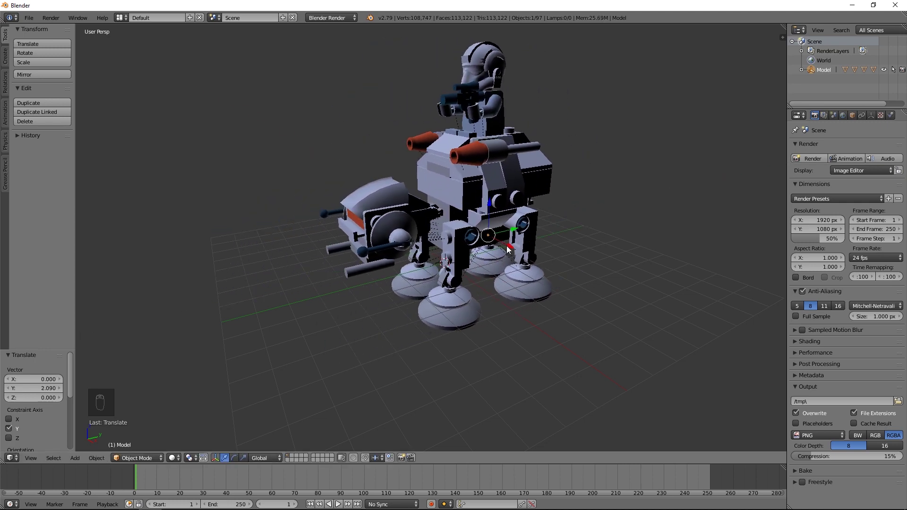
{"action": "key", "text": "g"}
{"action": "key", "text": "x"}
{"action": "left_click", "coordinate": [494, 228]}
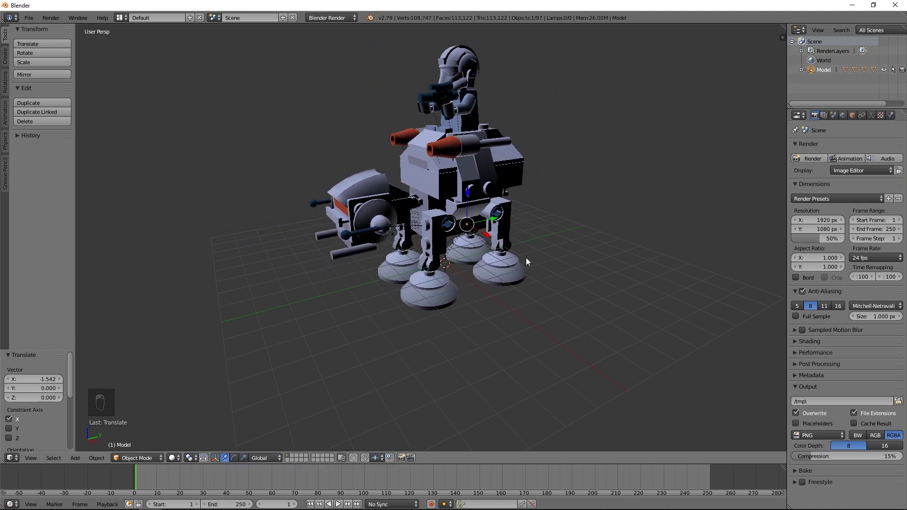
{"action": "key", "text": "ctrl+z"}
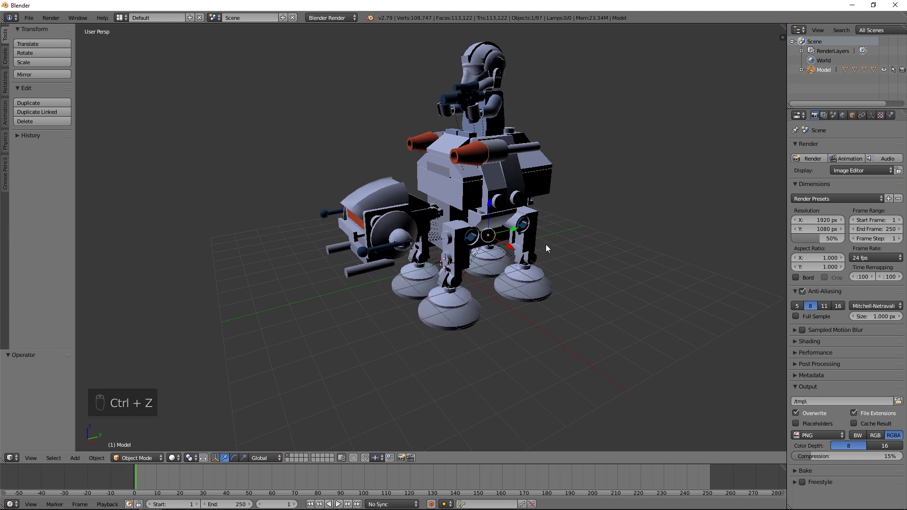
{"action": "key", "text": "ctrl+z"}
{"action": "key", "text": "ctrl+z"}
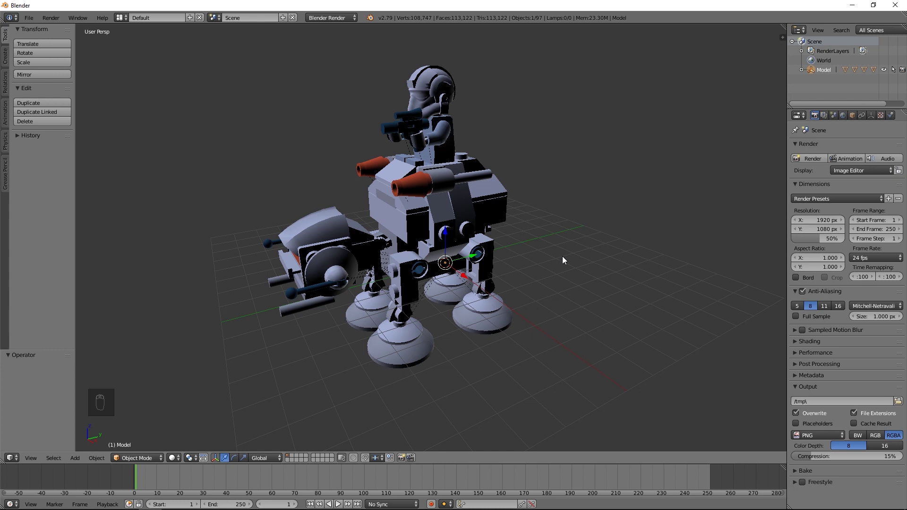
Step: In Front Ortho view, raise the model 2.217 along Z onto the ground plane
{"action": "key", "text": "KP_1"}
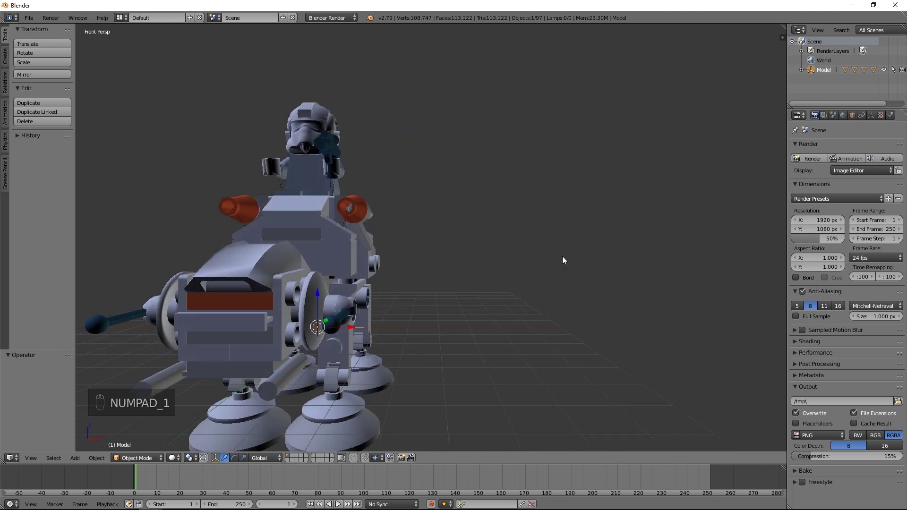
{"action": "key", "text": "KP_5"}
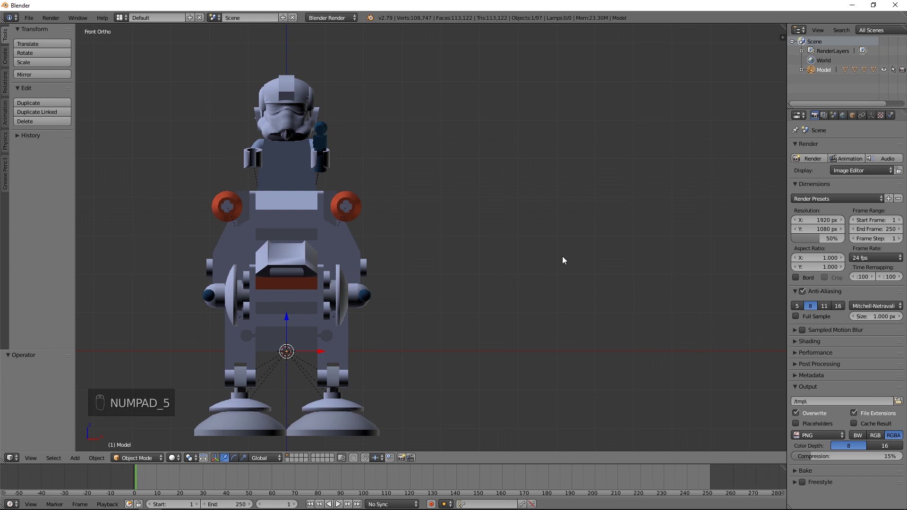
{"action": "key", "text": "KP_1"}
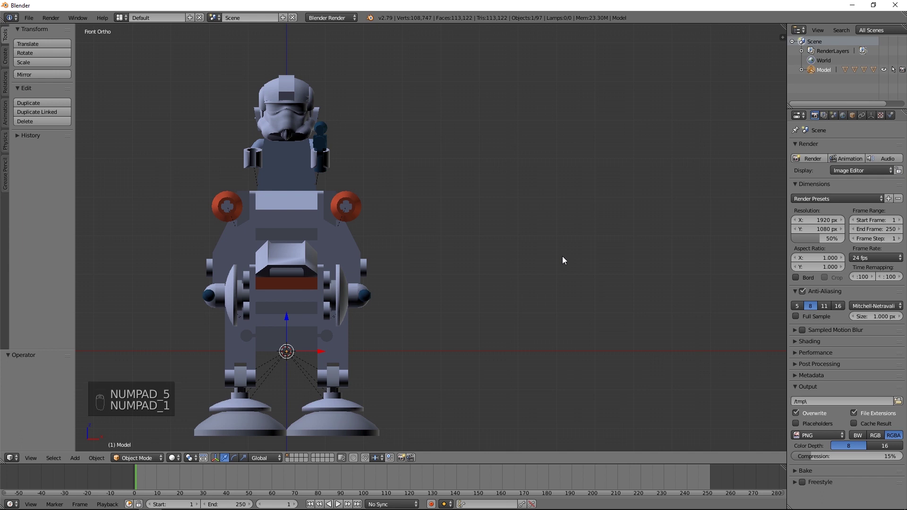
{"action": "middle_click_drag", "start_coordinate": [416, 333], "coordinate": [540, 307], "text": "shift"}
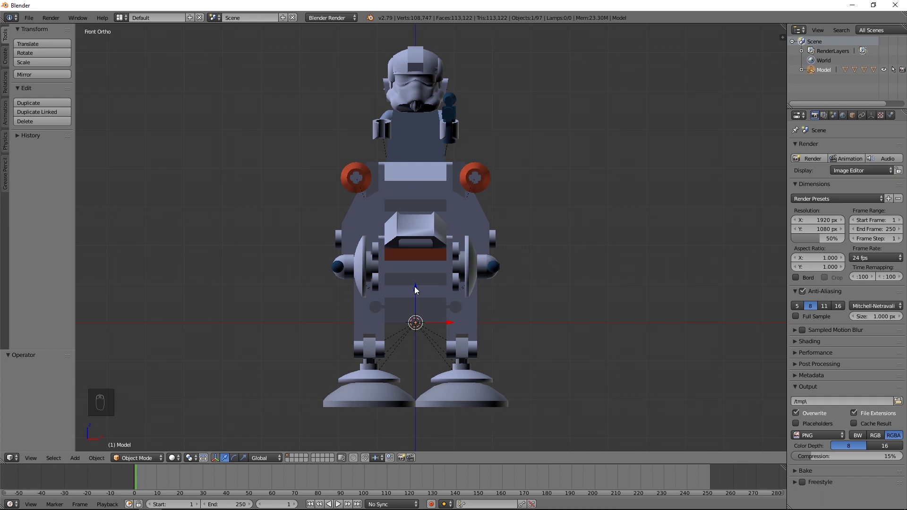
{"action": "left_click_drag", "start_coordinate": [415, 289], "coordinate": [445, 207]}
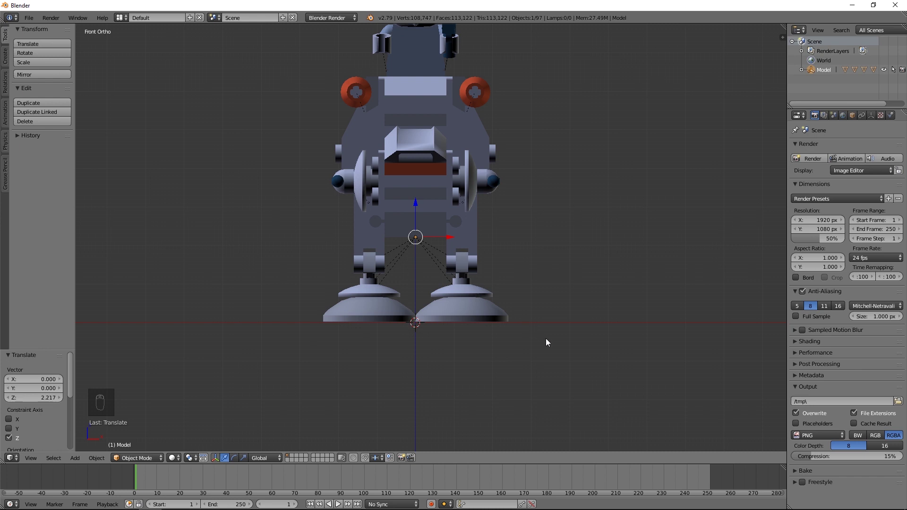
Step: In Right Ortho view, shift the model 1.127 along Y
{"action": "key", "text": "KP_3"}
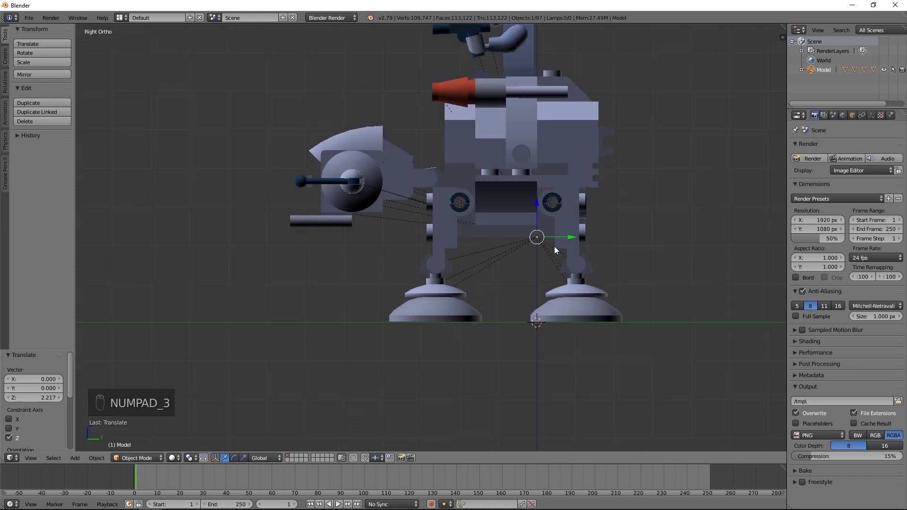
{"action": "left_click_drag", "start_coordinate": [569, 239], "coordinate": [602, 241]}
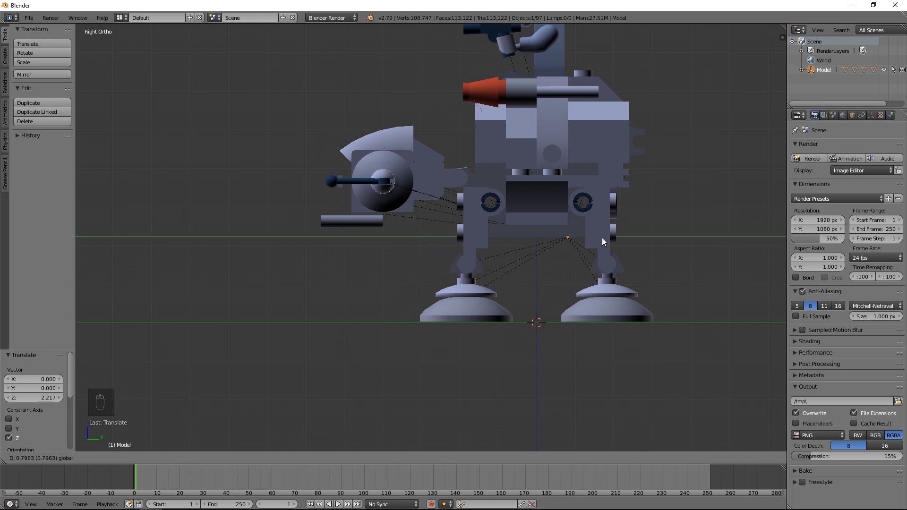
{"action": "left_click_drag", "start_coordinate": [602, 238], "coordinate": [614, 245]}
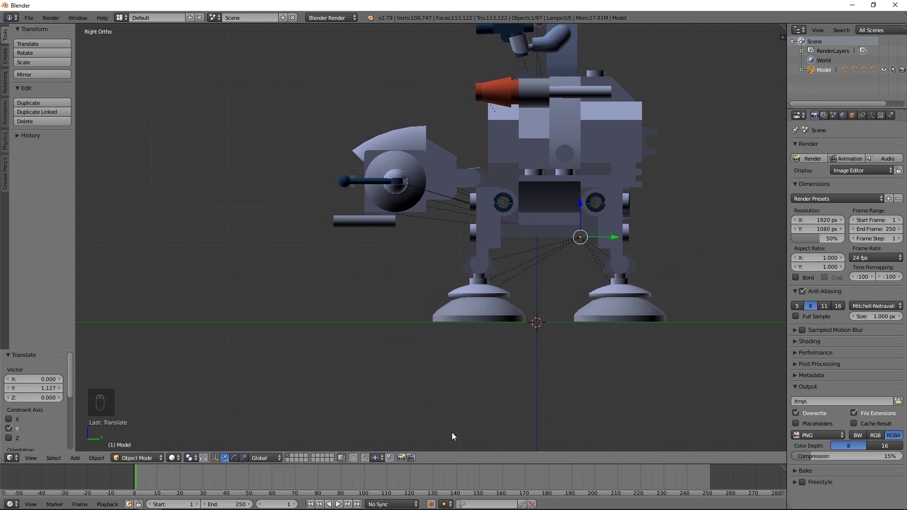
{"action": "middle_click_drag", "start_coordinate": [379, 346], "coordinate": [421, 367]}
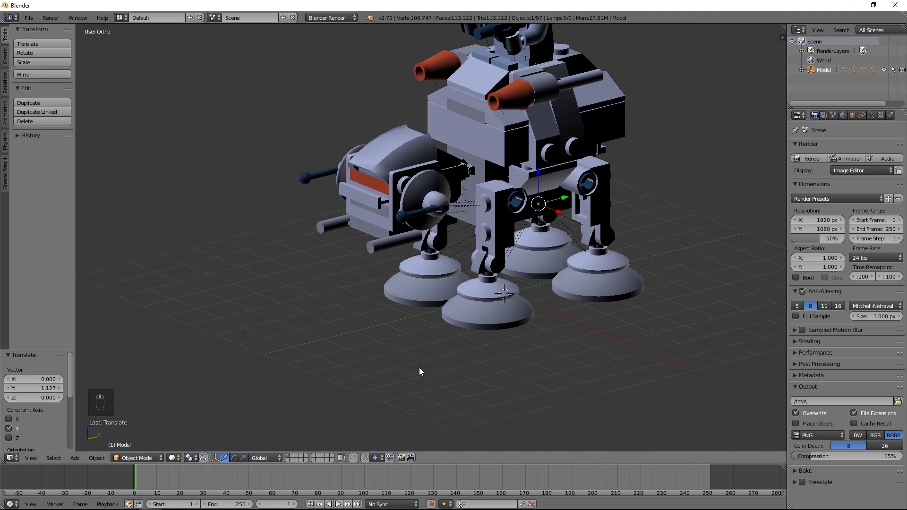
{"action": "middle_click_drag", "start_coordinate": [356, 334], "coordinate": [367, 314]}
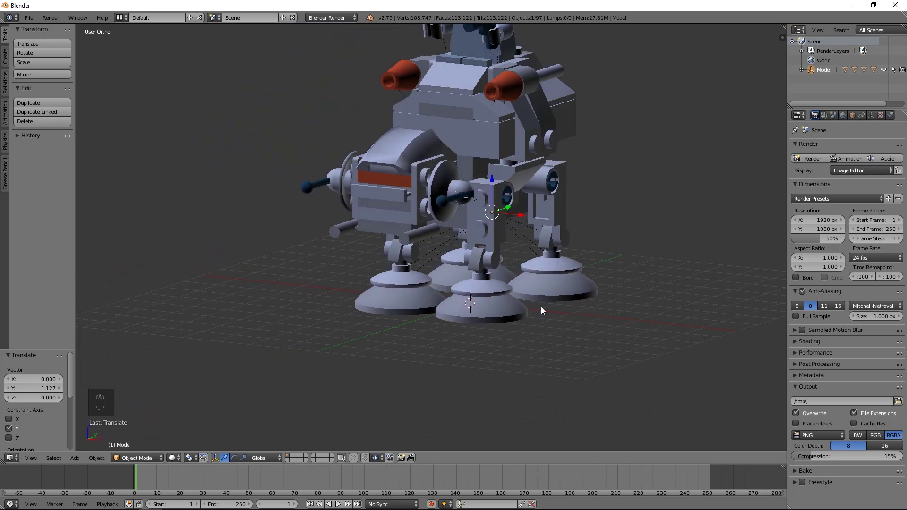
{"action": "middle_click_drag", "start_coordinate": [542, 310], "coordinate": [590, 287]}
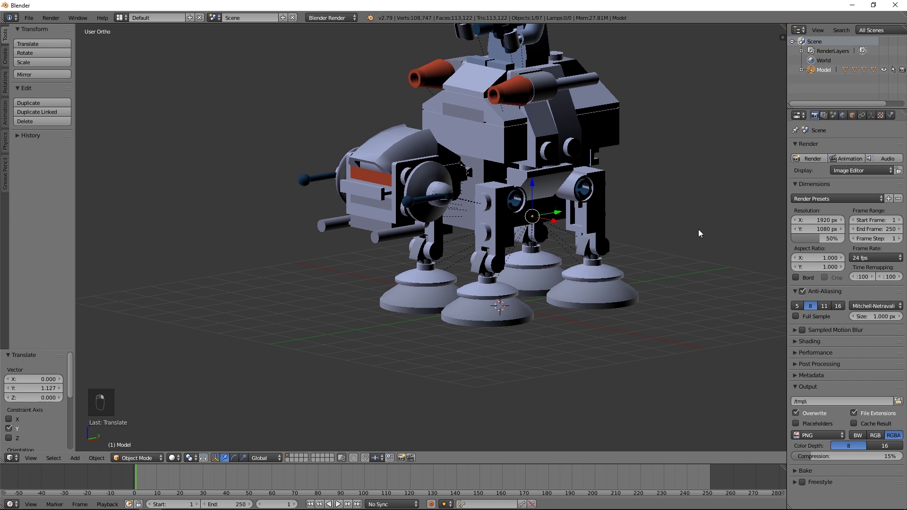
{"action": "middle_click_drag", "start_coordinate": [710, 196], "coordinate": [465, 313], "text": "shift"}
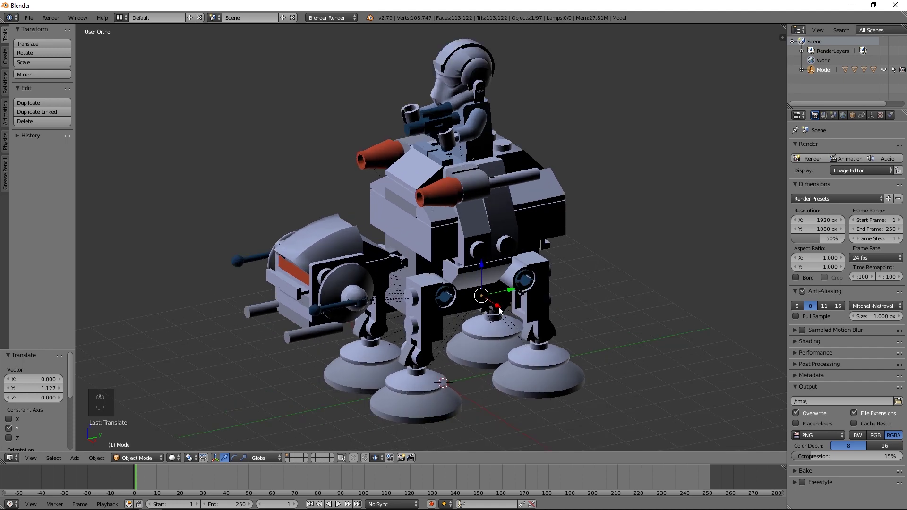
{"action": "scroll", "coordinate": [498, 308], "scroll_direction": "down", "scroll_amount": 2}
{"action": "scroll", "coordinate": [498, 308], "scroll_direction": "up", "scroll_amount": 1}
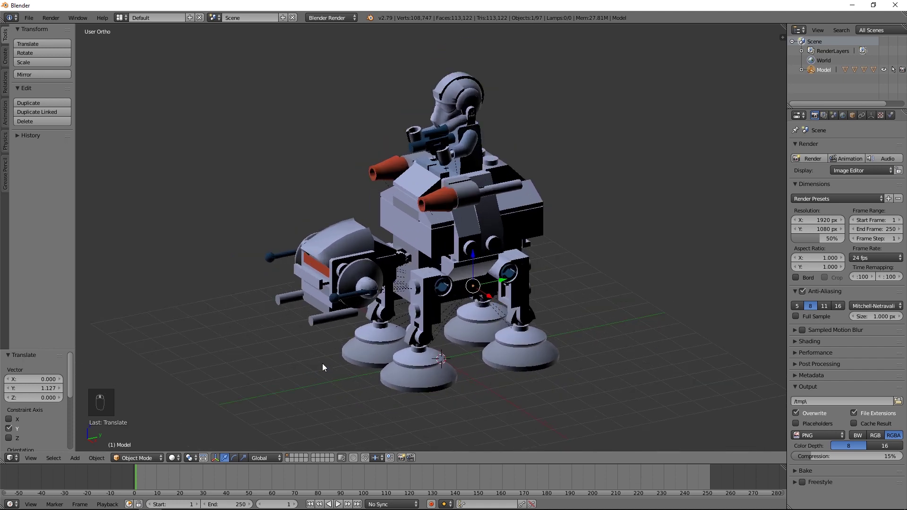
{"action": "mouse_move", "coordinate": [323, 366]}
{"action": "middle_mouse_down"}
{"action": "mouse_move", "coordinate": [431, 356]}
{"action": "mouse_move", "coordinate": [336, 356]}
{"action": "middle_mouse_up"}
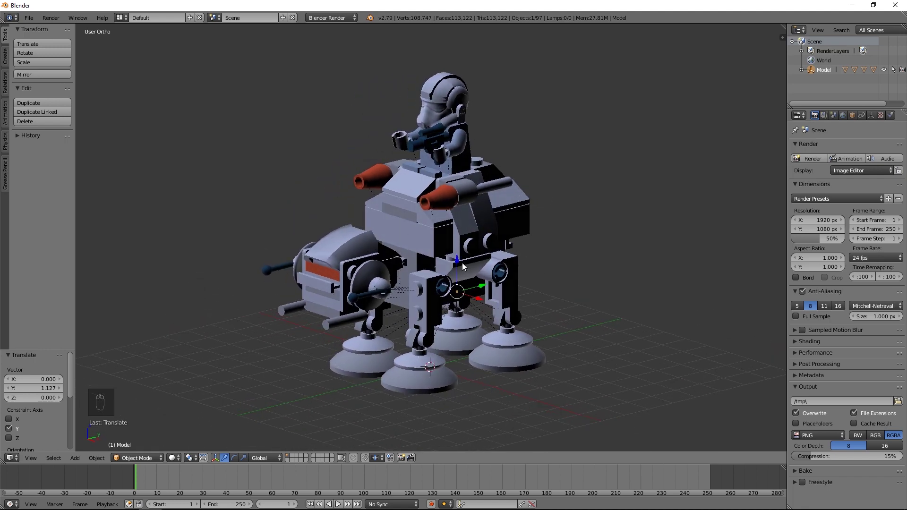
{"action": "right_click", "coordinate": [421, 240]}
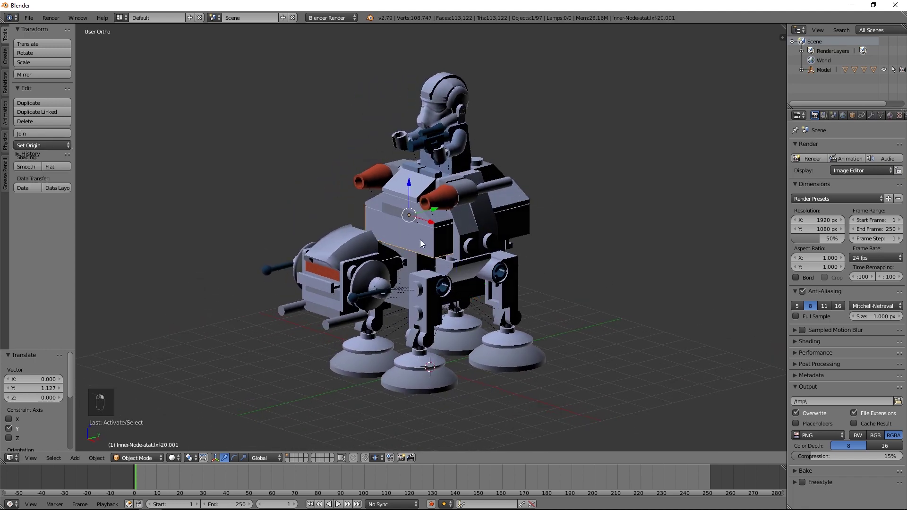
{"action": "right_click", "coordinate": [514, 223]}
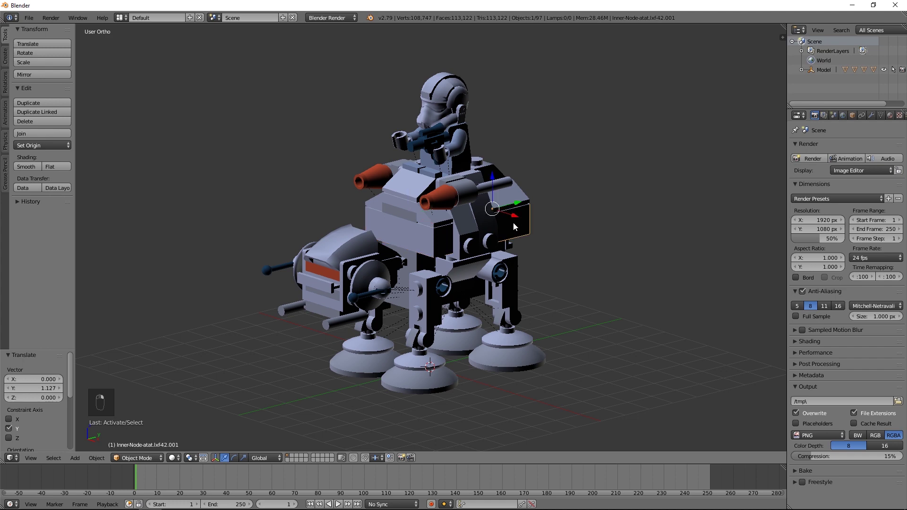
{"action": "right_click", "coordinate": [352, 256]}
{"action": "key", "text": "g"}
{"action": "key", "text": "z"}
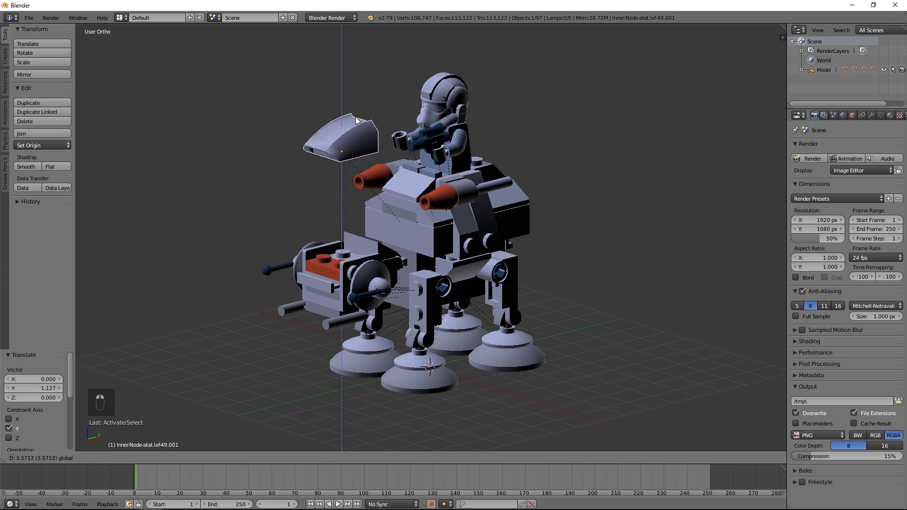
{"action": "left_click", "coordinate": [357, 120]}
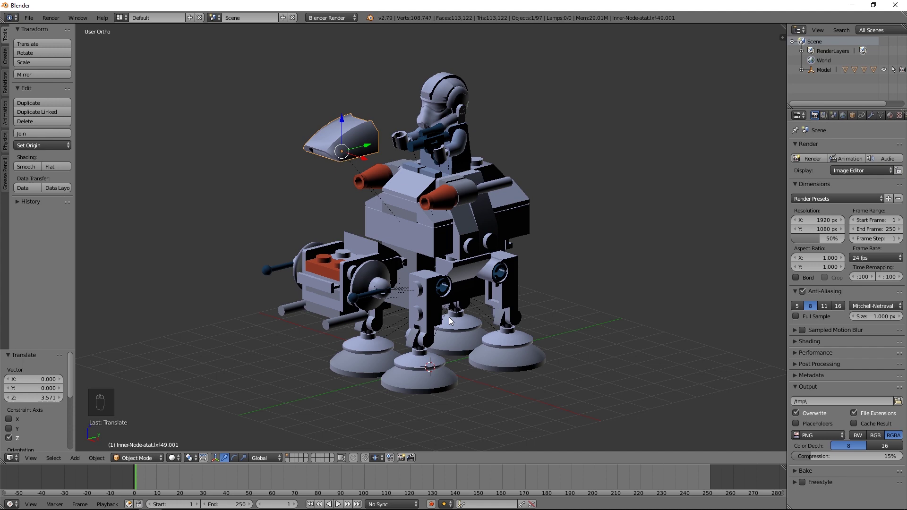
{"action": "key", "text": "ctrl+z"}
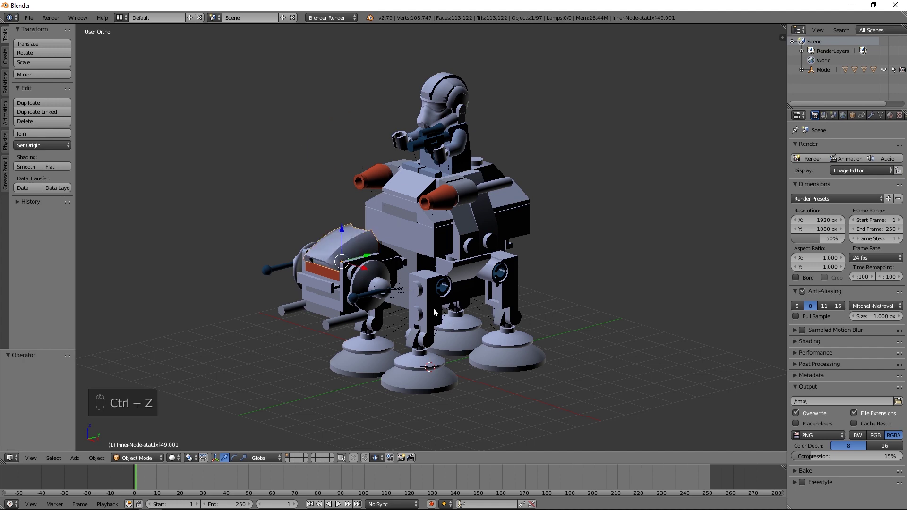
{"action": "middle_click_drag", "start_coordinate": [432, 307], "coordinate": [625, 276]}
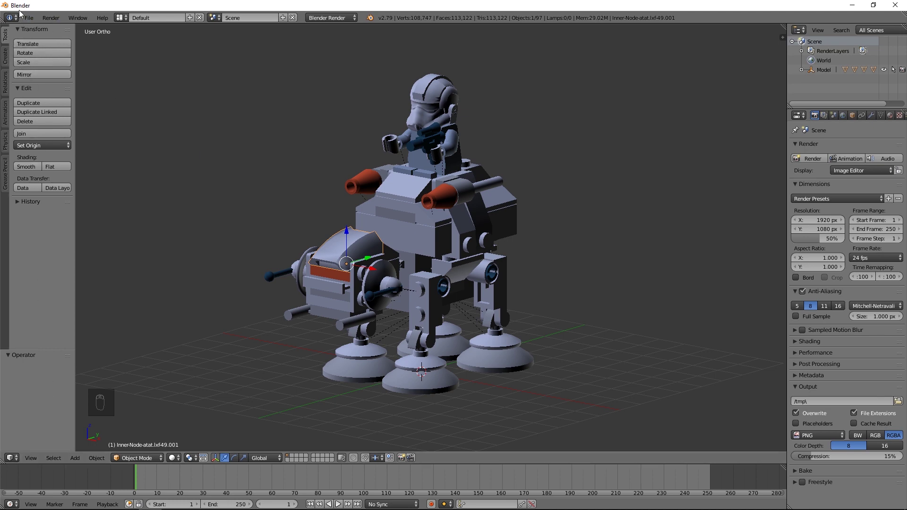
Step: Add a new Camera object from the Create tab's Other section
{"action": "left_click", "coordinate": [4, 59]}
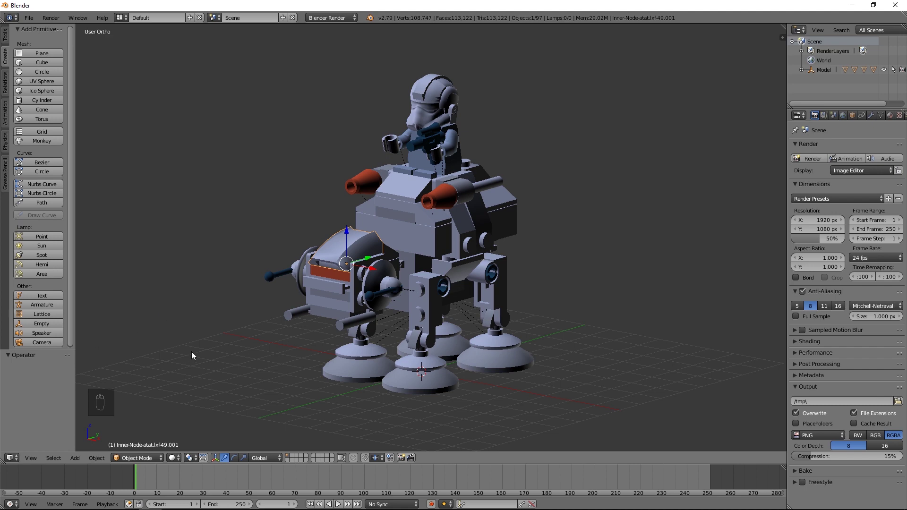
{"action": "key", "text": "t"}
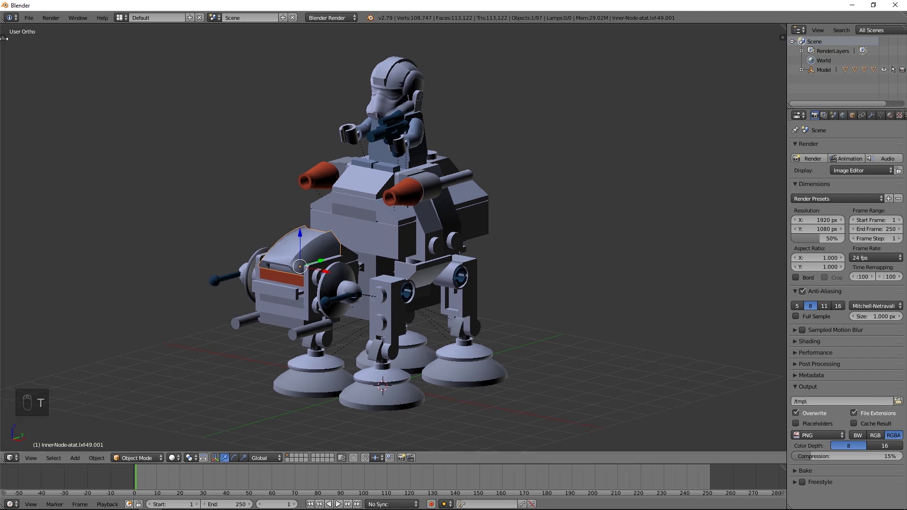
{"action": "key", "text": "t"}
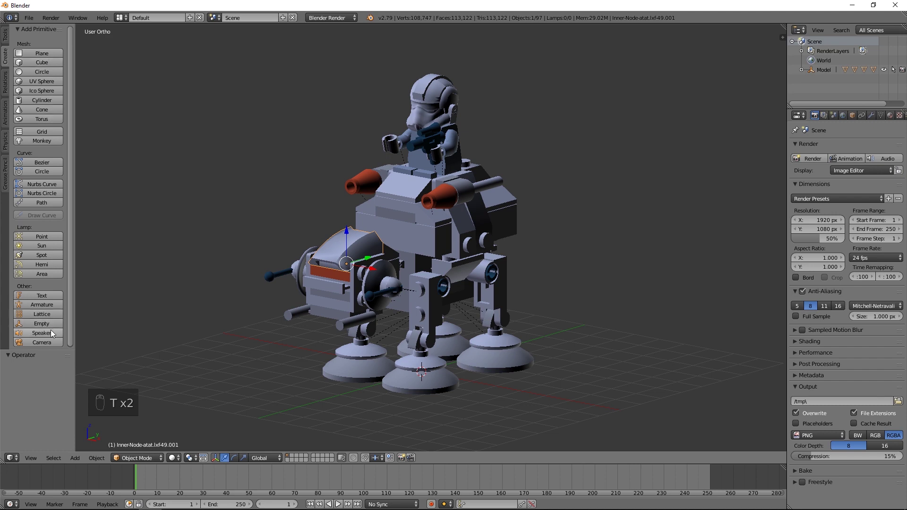
{"action": "left_click", "coordinate": [38, 342]}
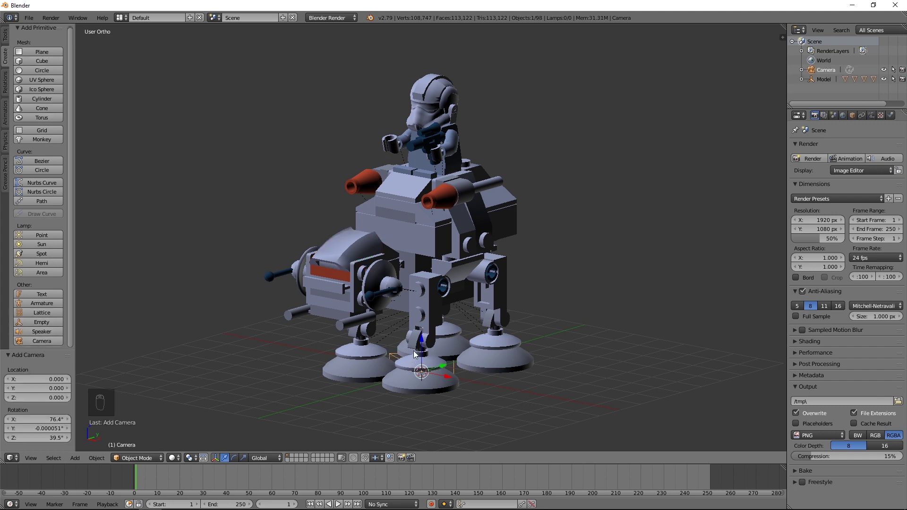
Step: Move the new camera -10.103 along Y and look through it
{"action": "left_click_drag", "start_coordinate": [415, 354], "coordinate": [477, 70]}
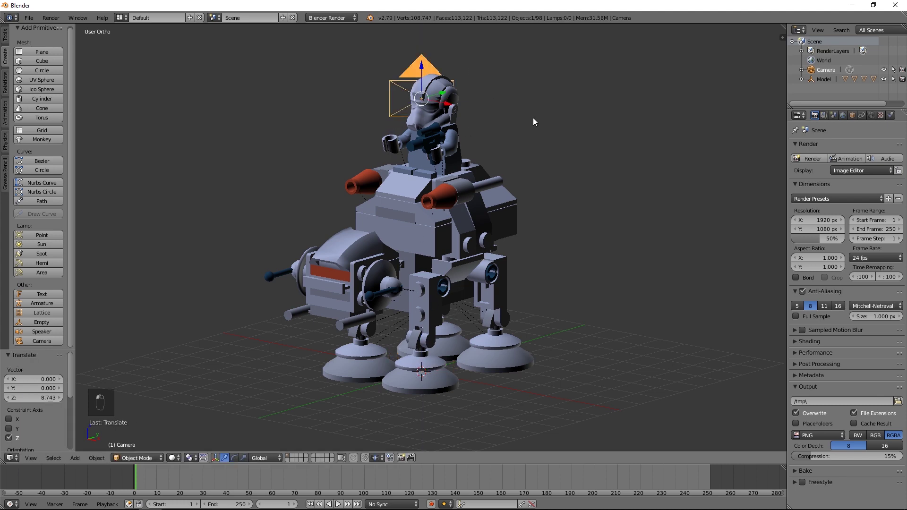
{"action": "middle_click_drag", "start_coordinate": [534, 122], "coordinate": [501, 107]}
{"action": "key", "text": "g"}
{"action": "key", "text": "y"}
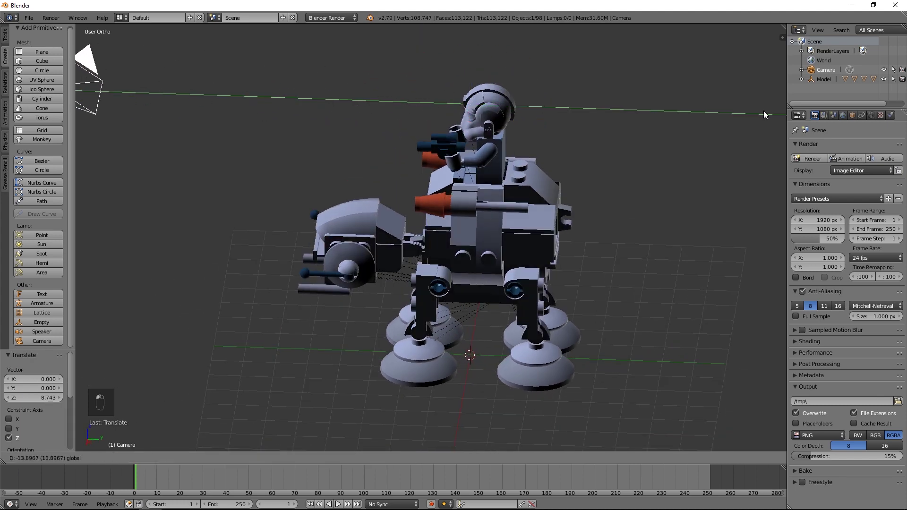
{"action": "left_click", "coordinate": [176, 120]}
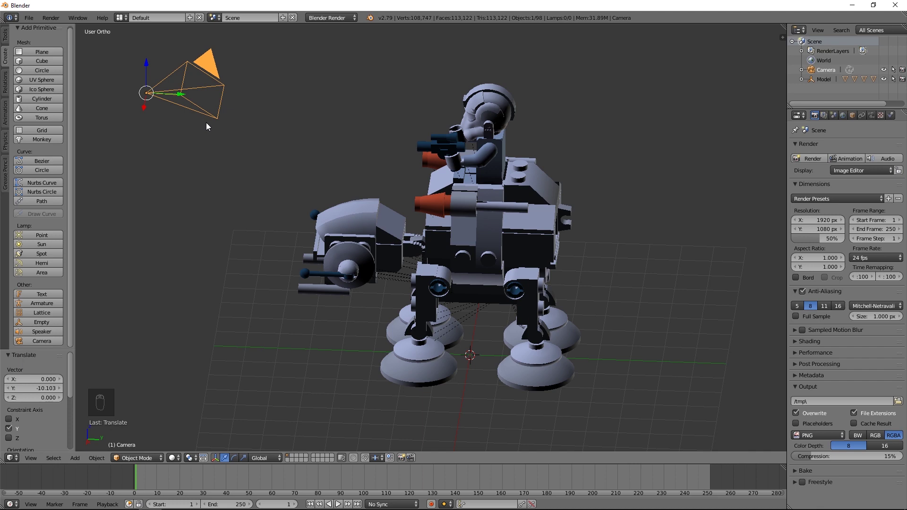
{"action": "key", "text": "KP_0"}
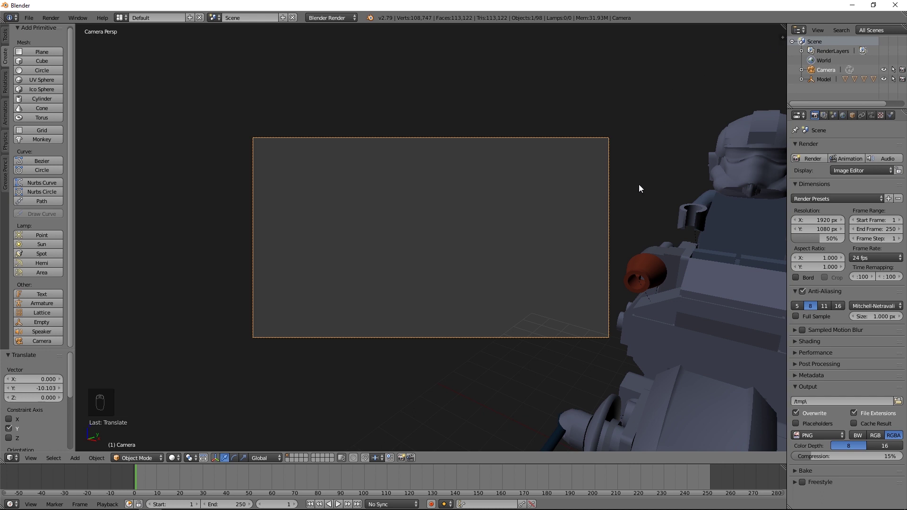
Step: Frame the whole AT-AT using Lock Camera to View, then turn the lock off
{"action": "key", "text": "n"}
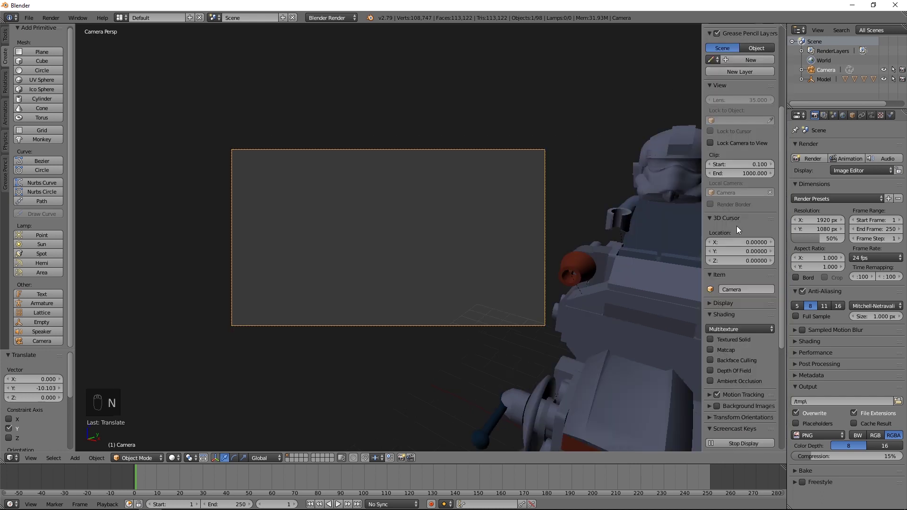
{"action": "scroll", "coordinate": [758, 272], "scroll_direction": "up", "scroll_amount": 5}
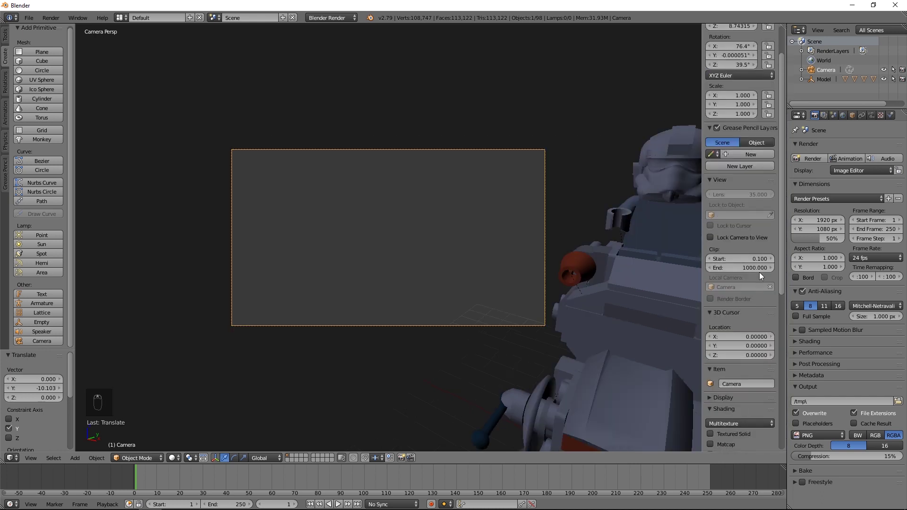
{"action": "left_click", "coordinate": [746, 238]}
{"action": "middle_click_drag", "start_coordinate": [616, 285], "coordinate": [425, 254], "text": "shift"}
{"action": "scroll", "coordinate": [418, 244], "scroll_direction": "down", "scroll_amount": 5}
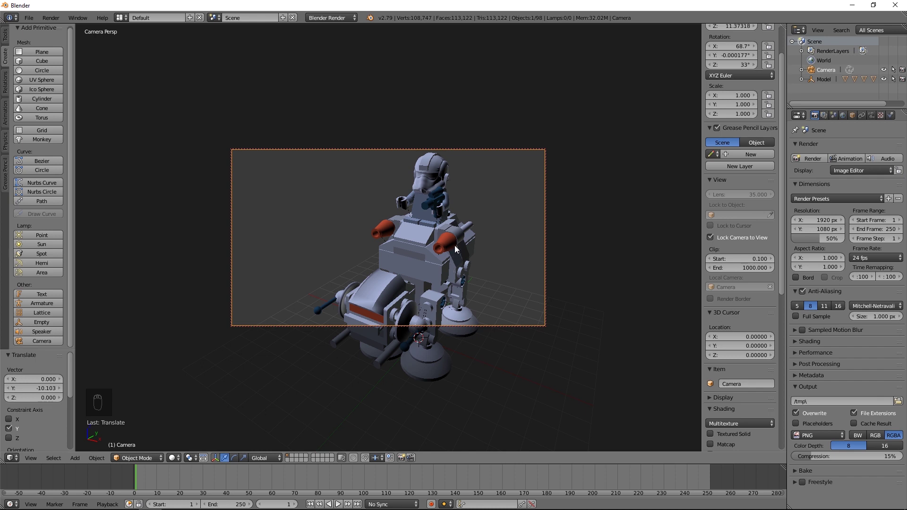
{"action": "middle_click_drag", "start_coordinate": [453, 248], "coordinate": [424, 211]}
{"action": "scroll", "coordinate": [415, 208], "scroll_direction": "down", "scroll_amount": 4}
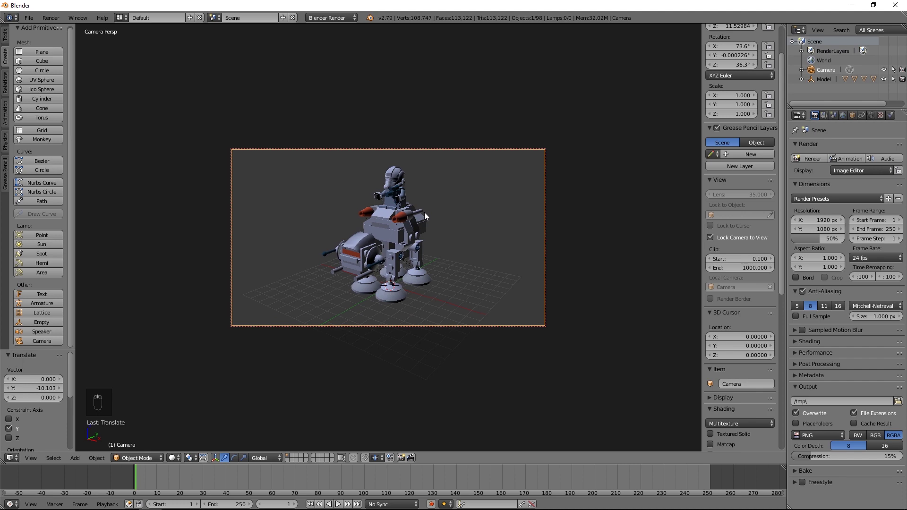
{"action": "left_click", "coordinate": [729, 239]}
Step: Orbit the free view to check the camera sitting above and left of the model
{"action": "key", "text": "KP_3"}
{"action": "middle_click_drag", "start_coordinate": [517, 285], "coordinate": [596, 286]}
{"action": "middle_click_drag", "start_coordinate": [494, 255], "coordinate": [492, 245]}
{"action": "mouse_move", "coordinate": [548, 267]}
{"action": "middle_mouse_down"}
{"action": "mouse_move", "coordinate": [589, 275]}
{"action": "mouse_move", "coordinate": [554, 276]}
{"action": "middle_mouse_up"}
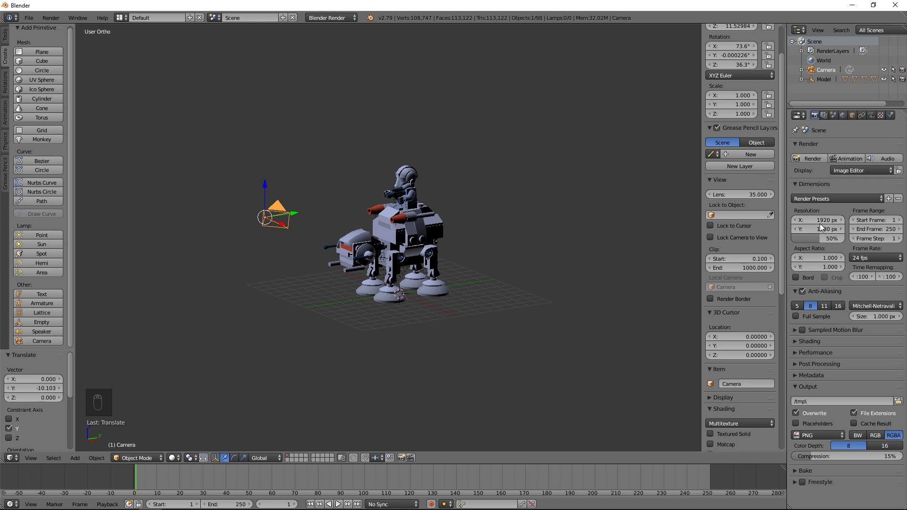
Step: Set the render resolution scale to 100% and PNG compression to 100%, and expand Shading
{"action": "left_click_drag", "start_coordinate": [820, 239], "coordinate": [843, 238]}
{"action": "left_click_drag", "start_coordinate": [800, 454], "coordinate": [903, 456]}
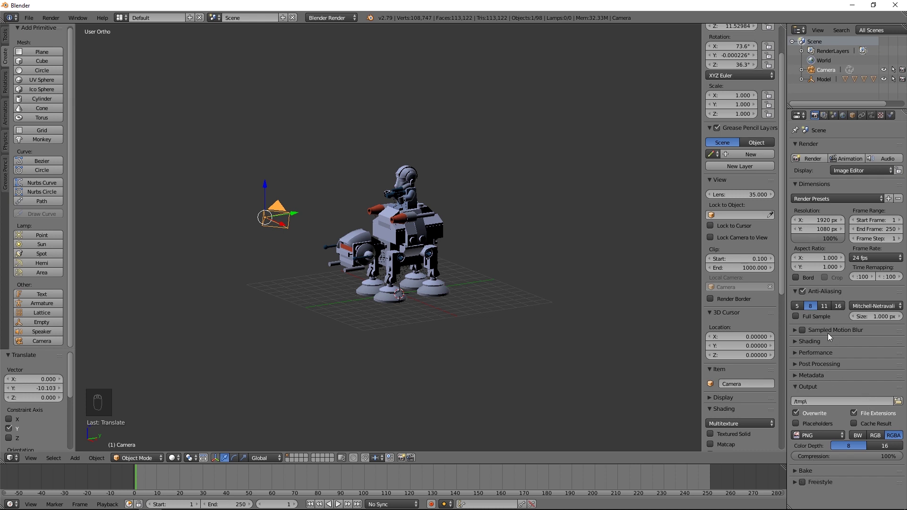
{"action": "left_click", "coordinate": [794, 343]}
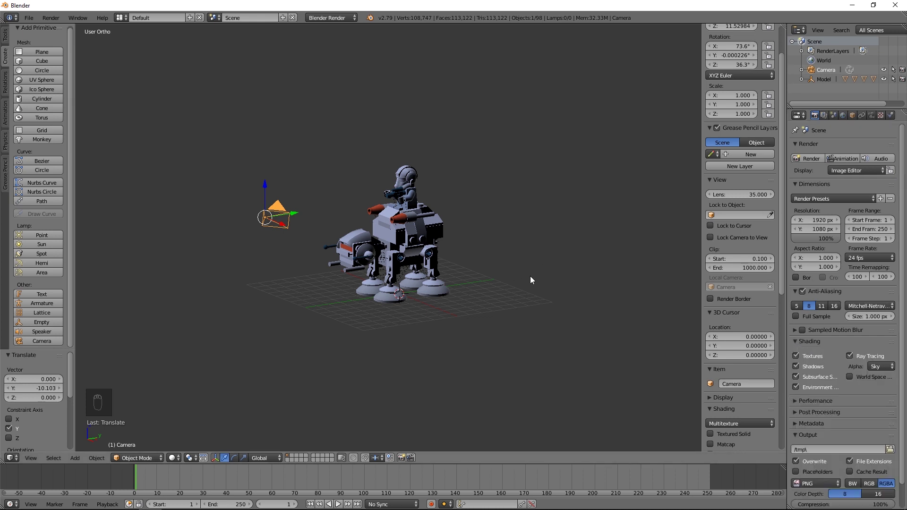
{"action": "left_click", "coordinate": [339, 18]}
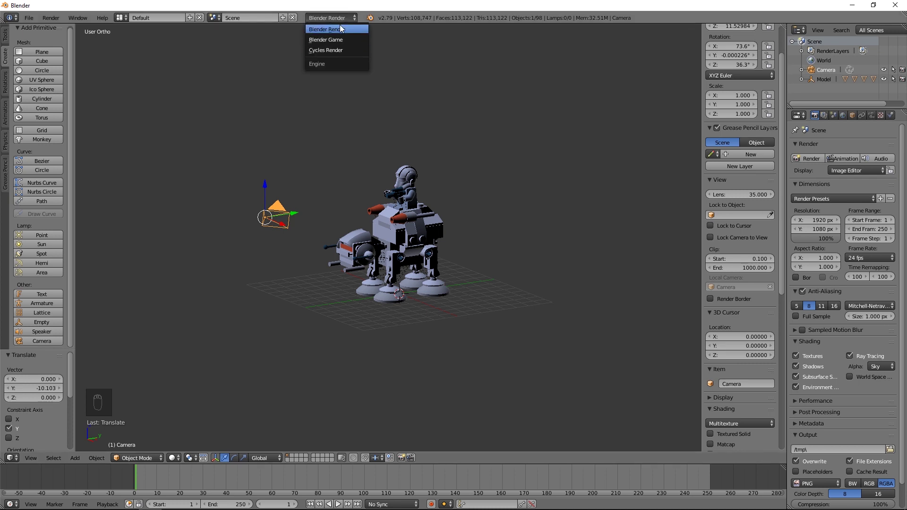
Step: Switch the render engine to Cycles and expand its Sampling settings
{"action": "left_click", "coordinate": [335, 50]}
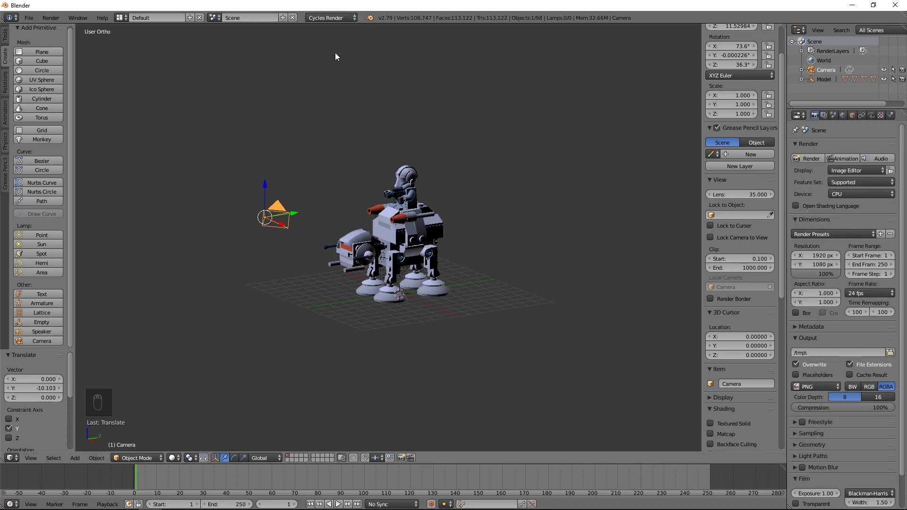
{"action": "scroll", "coordinate": [848, 462], "scroll_direction": "down", "scroll_amount": 2}
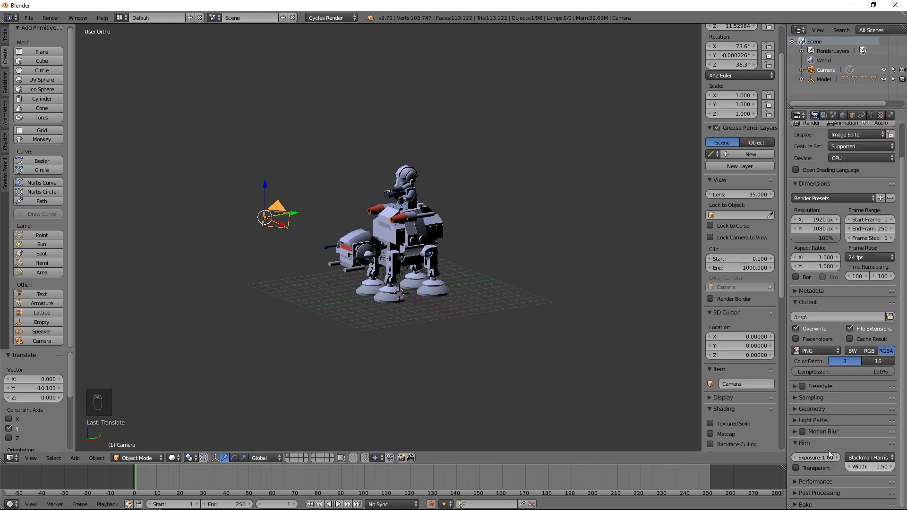
{"action": "left_click", "coordinate": [795, 397]}
{"action": "scroll", "coordinate": [848, 428], "scroll_direction": "down", "scroll_amount": 2}
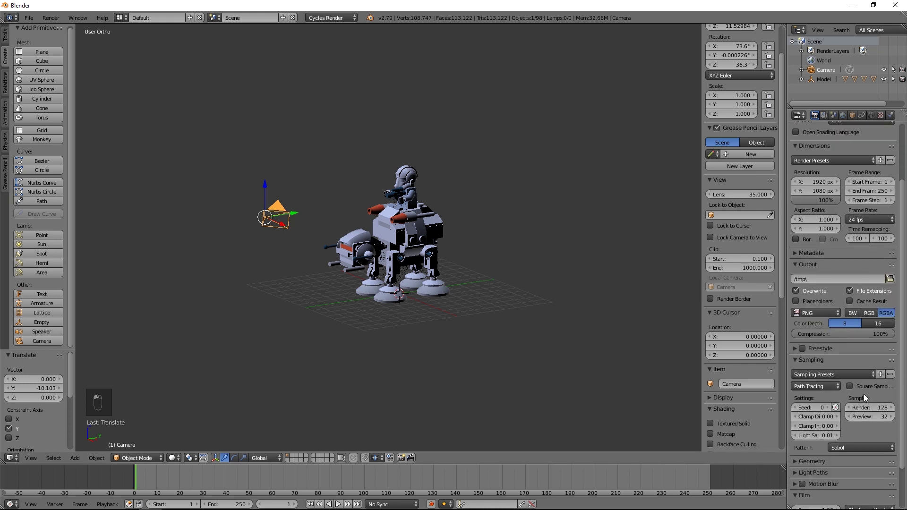
Step: Enable Square Samples with 20 render samples and 10 preview samples
{"action": "left_click", "coordinate": [849, 385]}
{"action": "left_click", "coordinate": [881, 407]}
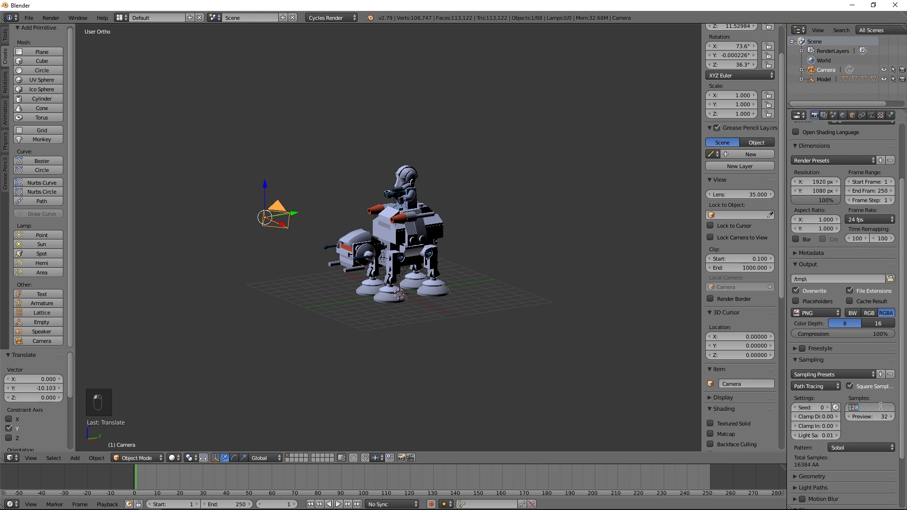
{"action": "type", "text": "20"}
{"action": "key", "text": "Return"}
{"action": "left_click", "coordinate": [882, 417]}
{"action": "type", "text": "10"}
{"action": "key", "text": "Return"}
Step: Expand the Geometry and Performance panels in Render properties
{"action": "scroll", "coordinate": [818, 489], "scroll_direction": "down", "scroll_amount": 2}
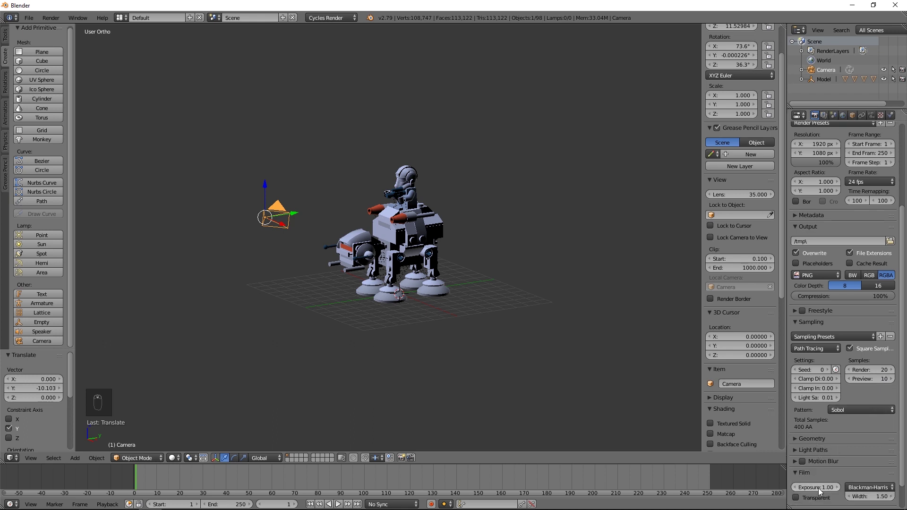
{"action": "left_click", "coordinate": [804, 435]}
{"action": "scroll", "coordinate": [831, 457], "scroll_direction": "down", "scroll_amount": 3}
{"action": "scroll", "coordinate": [829, 463], "scroll_direction": "down", "scroll_amount": 3}
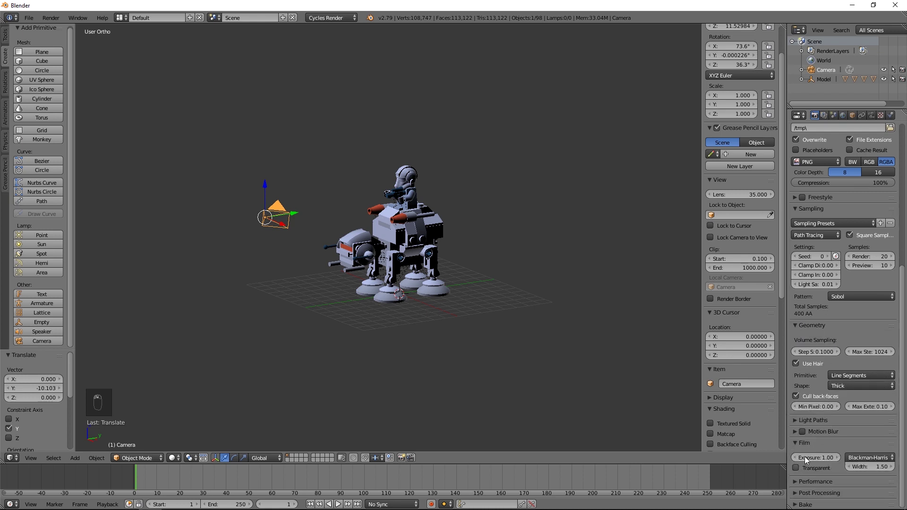
{"action": "left_click", "coordinate": [820, 479]}
{"action": "scroll", "coordinate": [817, 483], "scroll_direction": "down", "scroll_amount": 5}
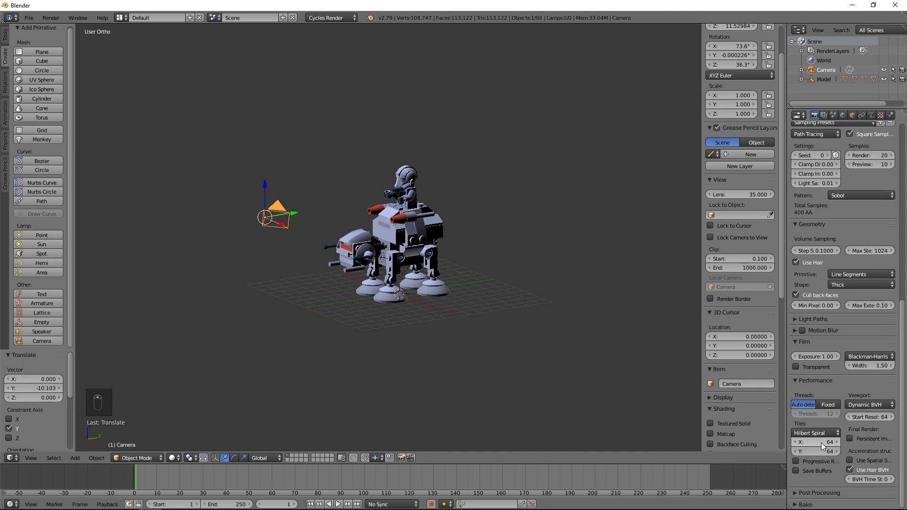
{"action": "scroll", "coordinate": [861, 364], "scroll_direction": "up", "scroll_amount": 15}
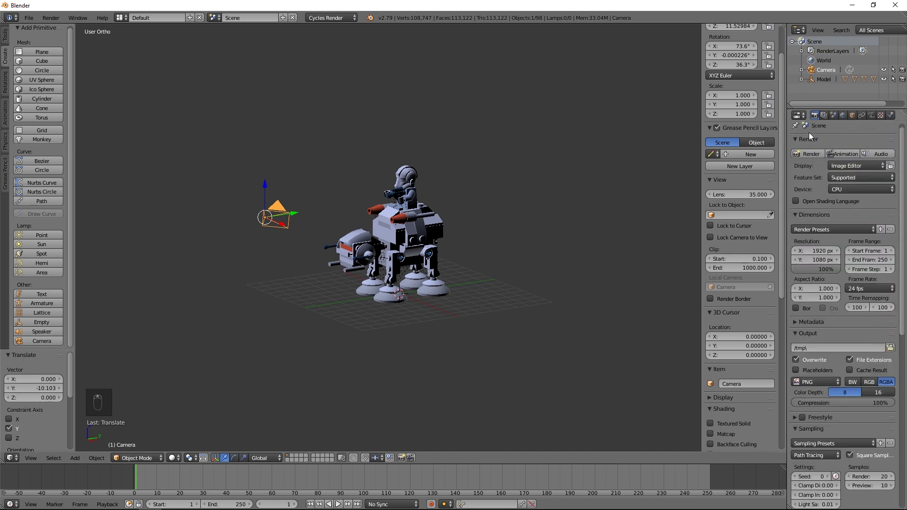
{"action": "middle_click_drag", "start_coordinate": [472, 203], "coordinate": [495, 202]}
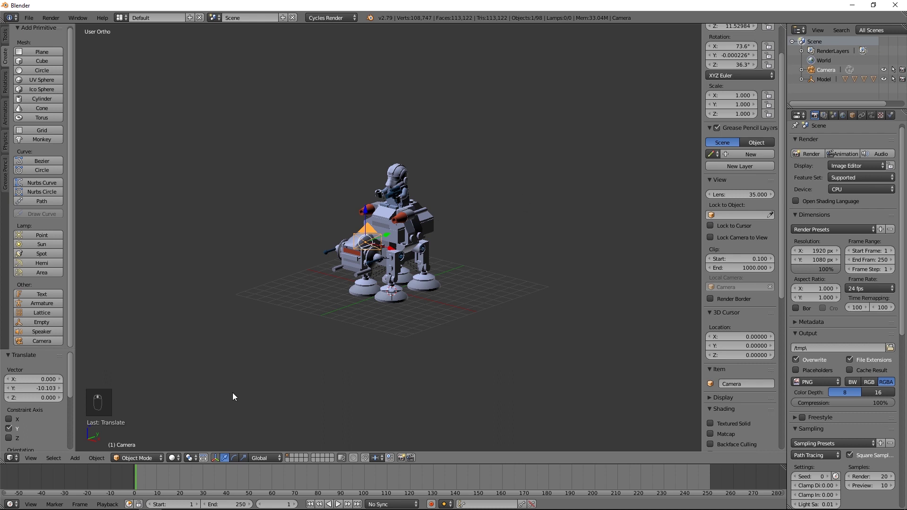
Step: Look through the scene camera, zoom in, and switch viewport shading to Rendered
{"action": "key", "text": "KP_0"}
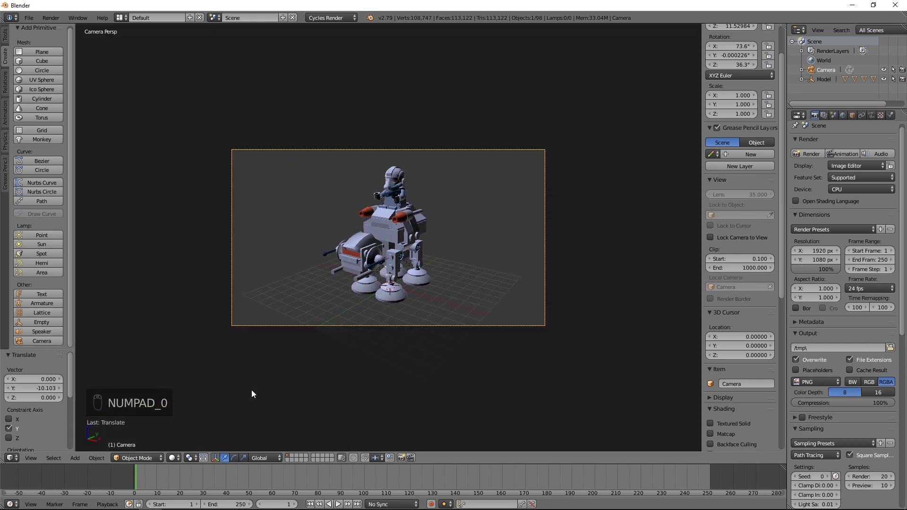
{"action": "scroll", "coordinate": [288, 386], "scroll_direction": "up", "scroll_amount": 2}
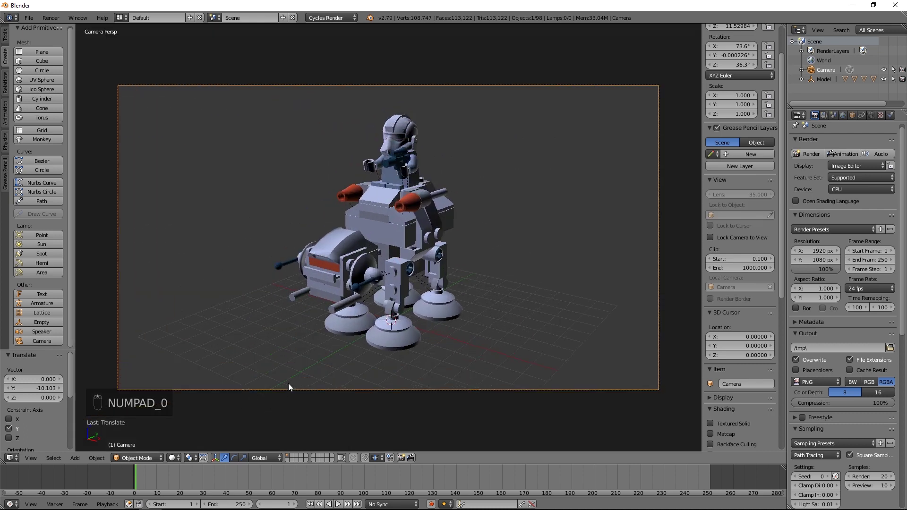
{"action": "left_click", "coordinate": [173, 458]}
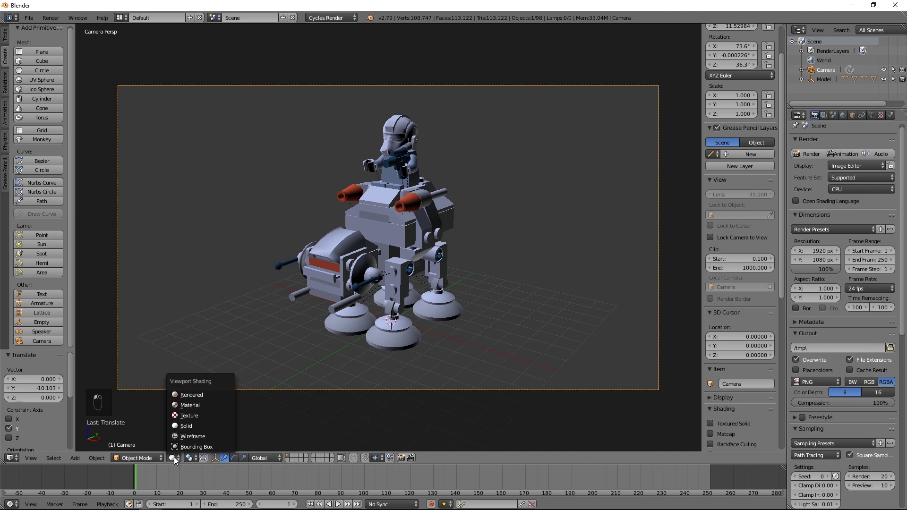
{"action": "left_click", "coordinate": [196, 395]}
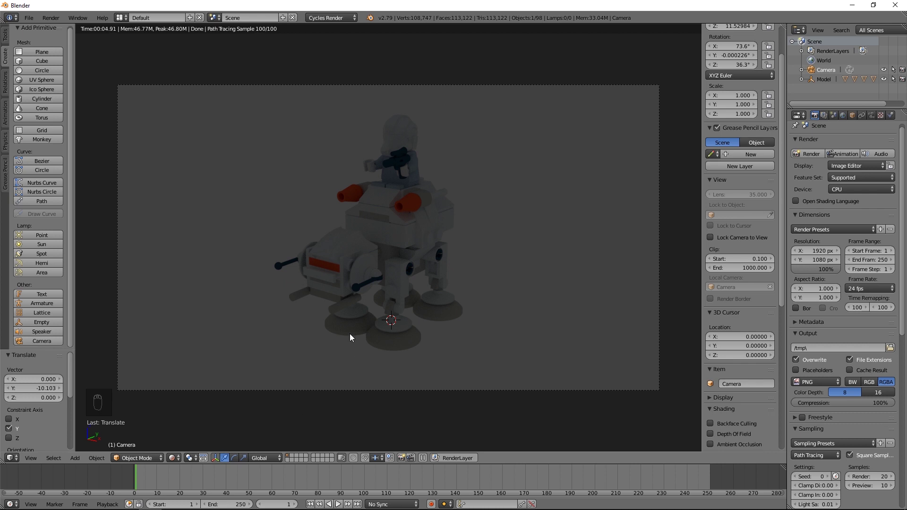
Step: Brighten the World background colour to light grey and return the viewport to Solid shading
{"action": "left_click", "coordinate": [843, 116]}
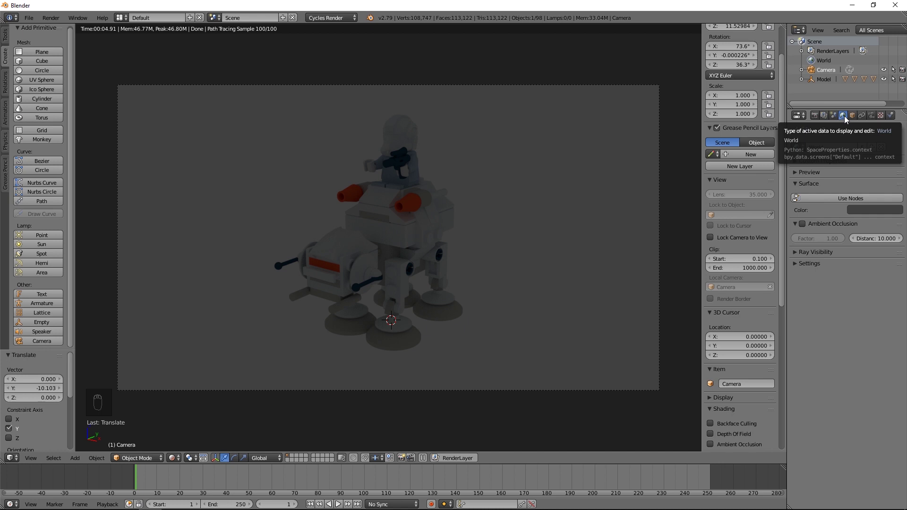
{"action": "left_click", "coordinate": [856, 209]}
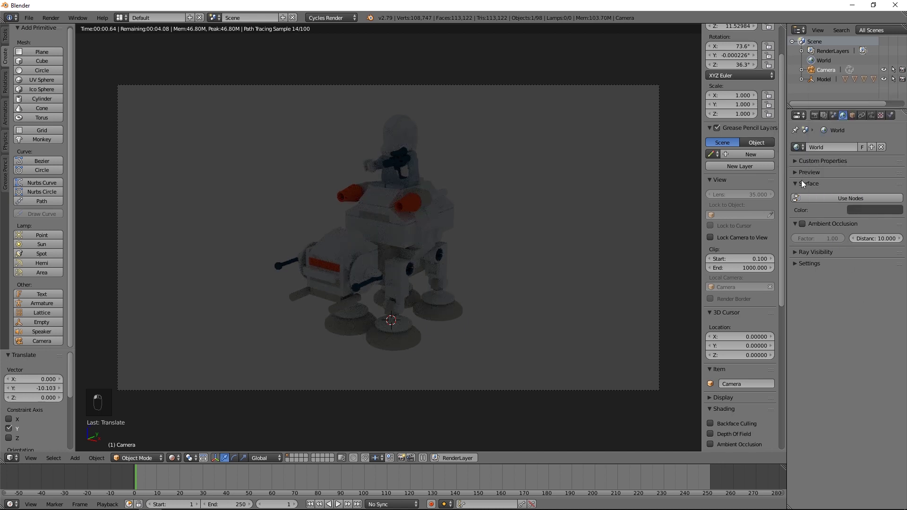
{"action": "left_click", "coordinate": [869, 210]}
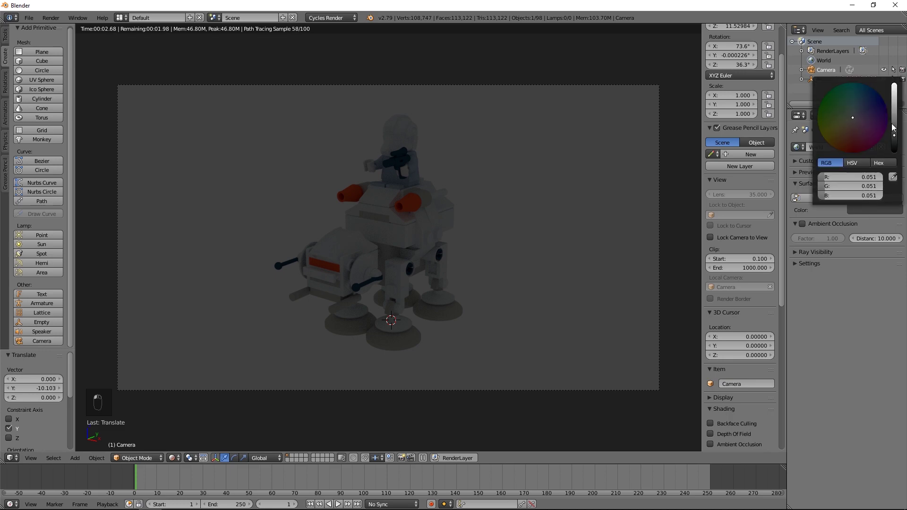
{"action": "left_click_drag", "start_coordinate": [893, 127], "coordinate": [894, 102]}
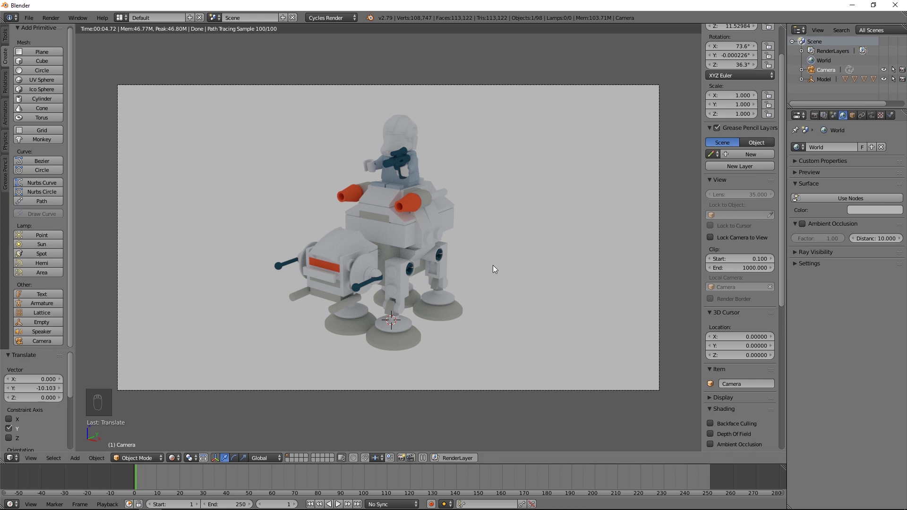
{"action": "left_click", "coordinate": [173, 457]}
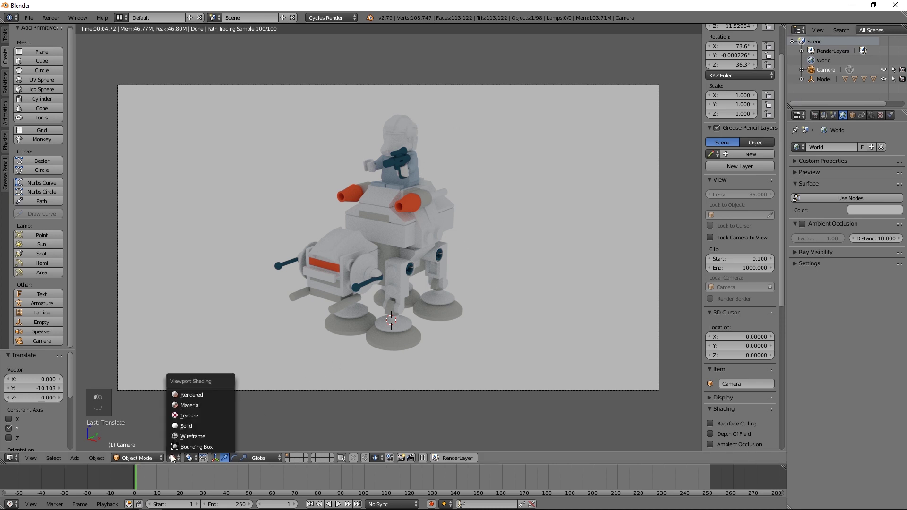
{"action": "left_click", "coordinate": [185, 427]}
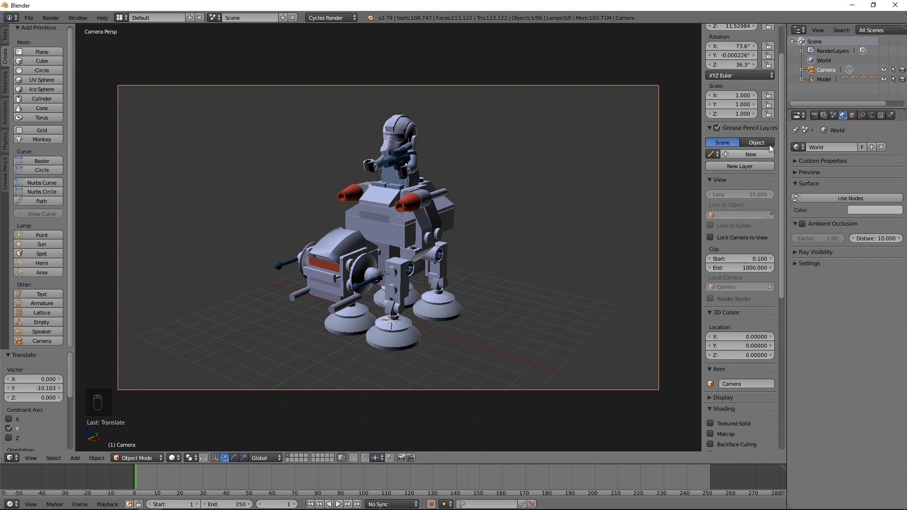
Step: Change the Cycles render device from CPU to GPU Compute
{"action": "left_click", "coordinate": [813, 115]}
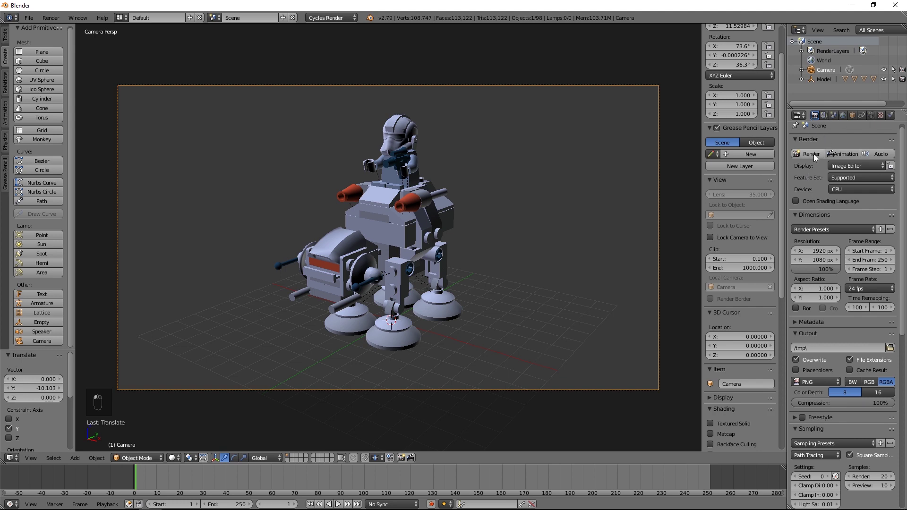
{"action": "left_click", "coordinate": [858, 192]}
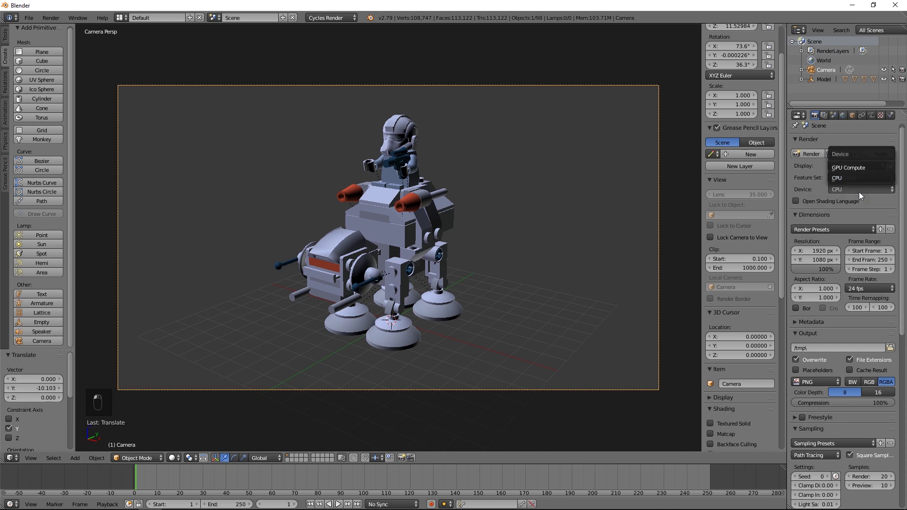
{"action": "left_click", "coordinate": [861, 168]}
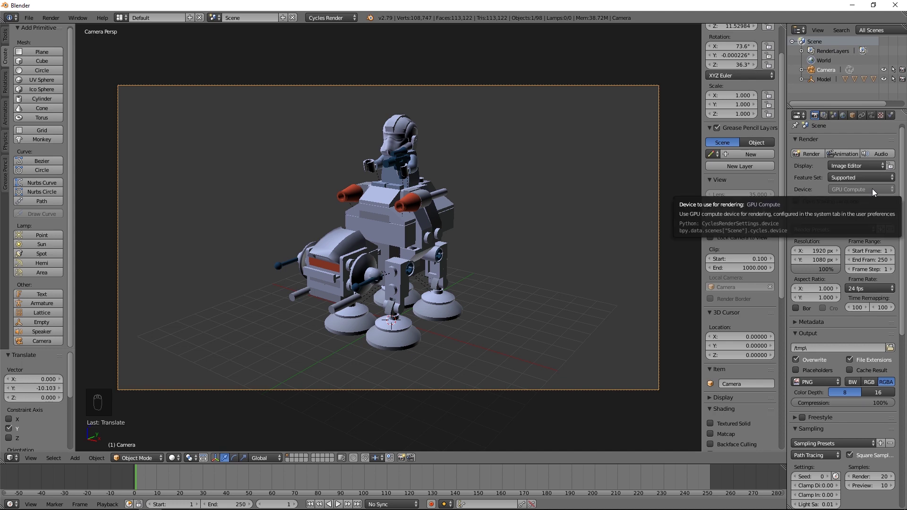
{"action": "left_click", "coordinate": [29, 18]}
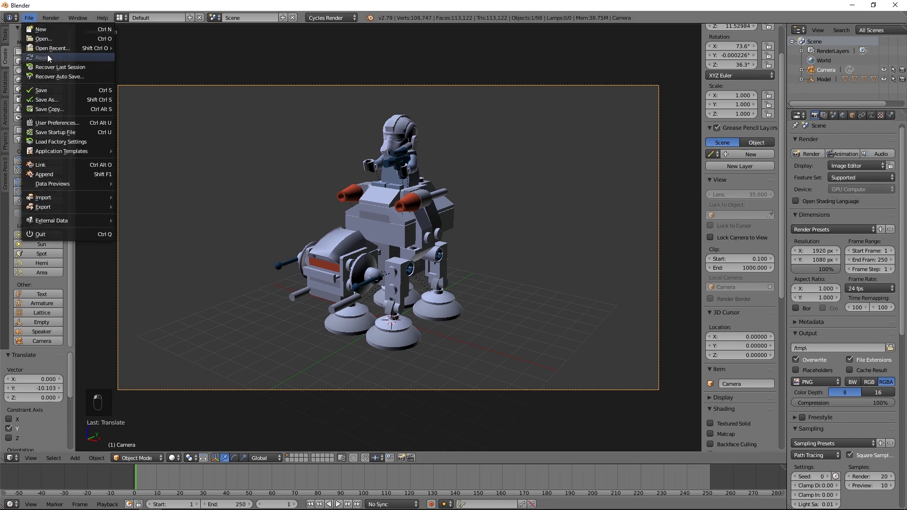
Step: In User Preferences > System, choose CUDA with the GeForce GTX 1070, save settings, and close
{"action": "left_click", "coordinate": [44, 121]}
{"action": "left_click", "coordinate": [335, 29]}
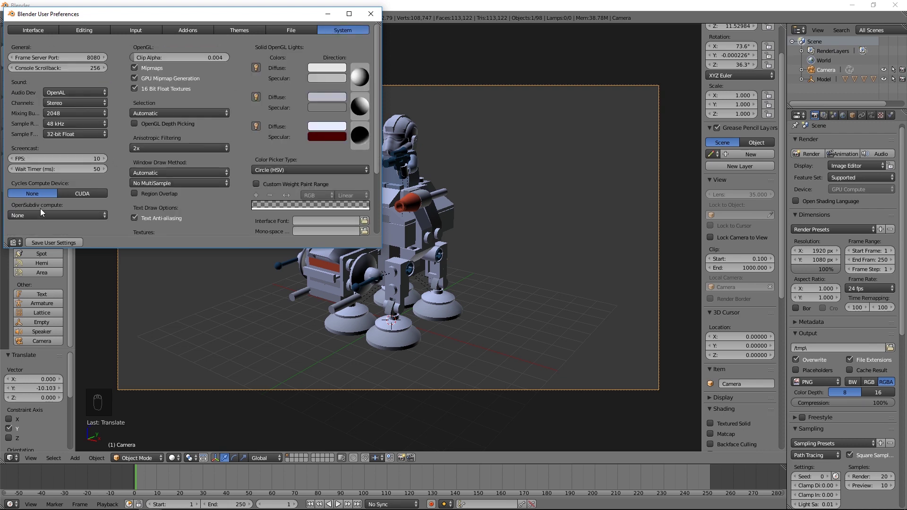
{"action": "left_click", "coordinate": [77, 191]}
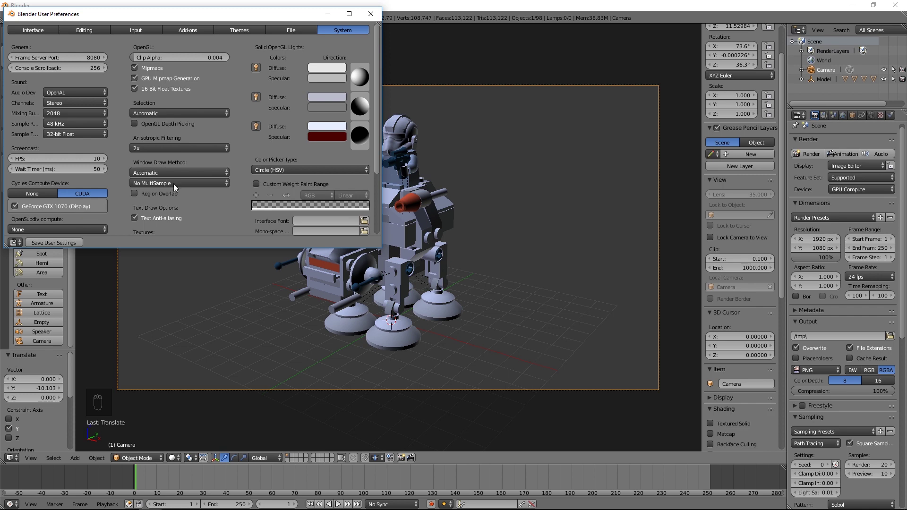
{"action": "left_click", "coordinate": [36, 244]}
{"action": "left_click", "coordinate": [371, 14]}
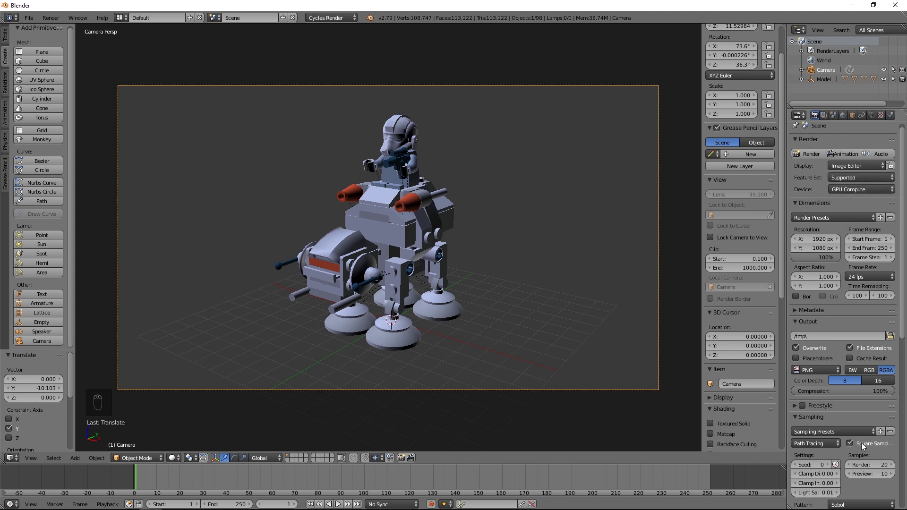
Step: Set the Performance render tile size to 512 × 512
{"action": "scroll", "coordinate": [860, 444], "scroll_direction": "down", "scroll_amount": 13}
{"action": "scroll", "coordinate": [860, 443], "scroll_direction": "down", "scroll_amount": 3}
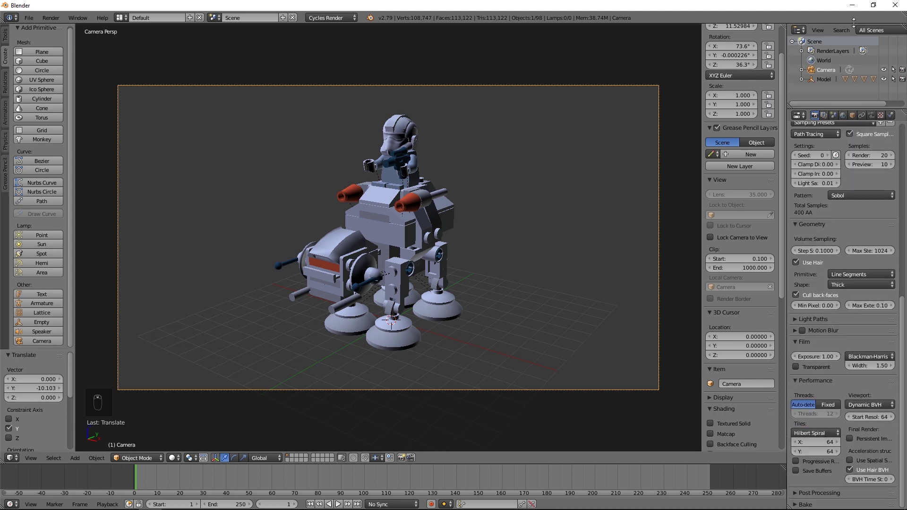
{"action": "left_click", "coordinate": [819, 444]}
{"action": "type", "text": "512"}
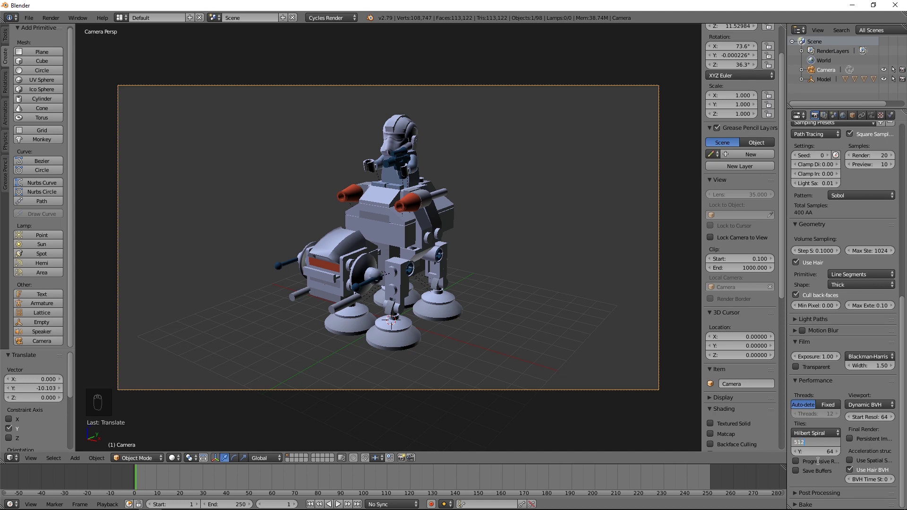
{"action": "left_click", "coordinate": [818, 452]}
{"action": "type", "text": "512"}
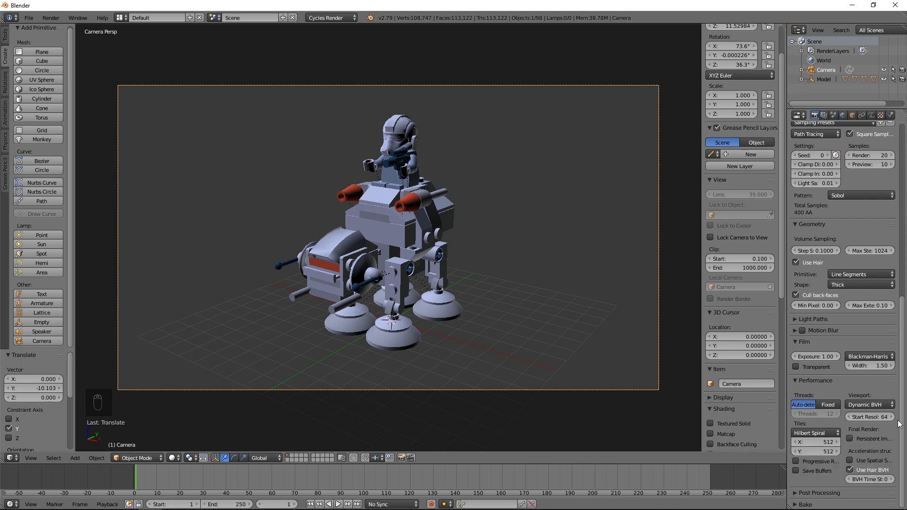
{"action": "scroll", "coordinate": [904, 427], "scroll_direction": "up", "scroll_amount": 15}
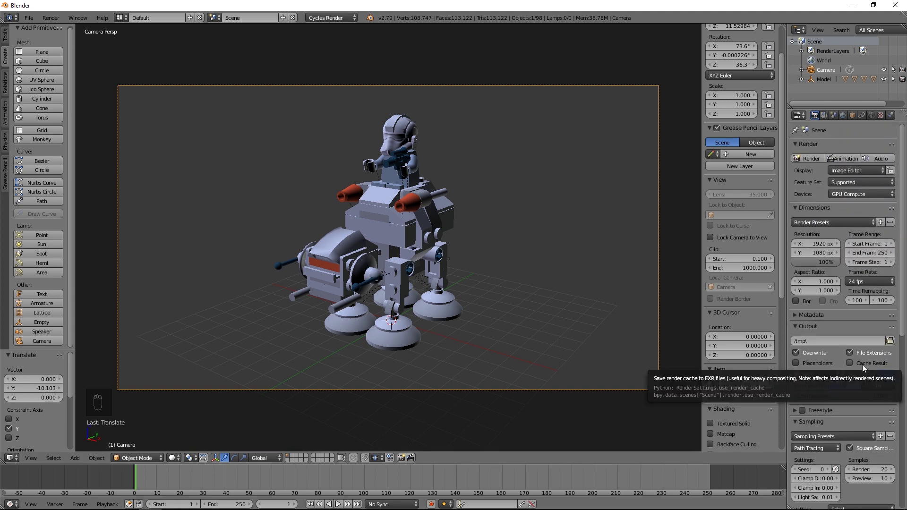
Step: Render frame 1 of the AT-AT in Cycles on the GPU, finishing in 00:18.72
{"action": "left_click", "coordinate": [806, 158]}
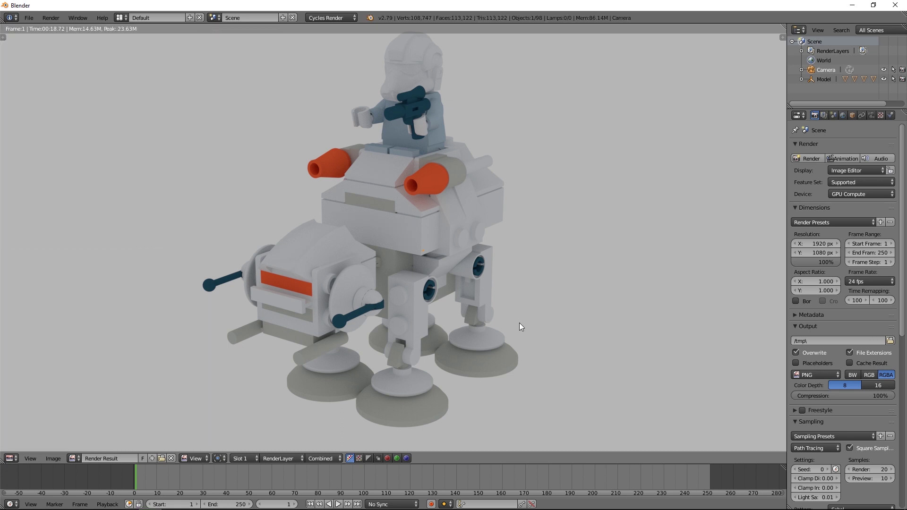
{"action": "scroll", "coordinate": [519, 322], "scroll_direction": "down", "scroll_amount": 2}
{"action": "scroll", "coordinate": [521, 326], "scroll_direction": "up", "scroll_amount": 1}
{"action": "scroll", "coordinate": [521, 326], "scroll_direction": "down", "scroll_amount": 1}
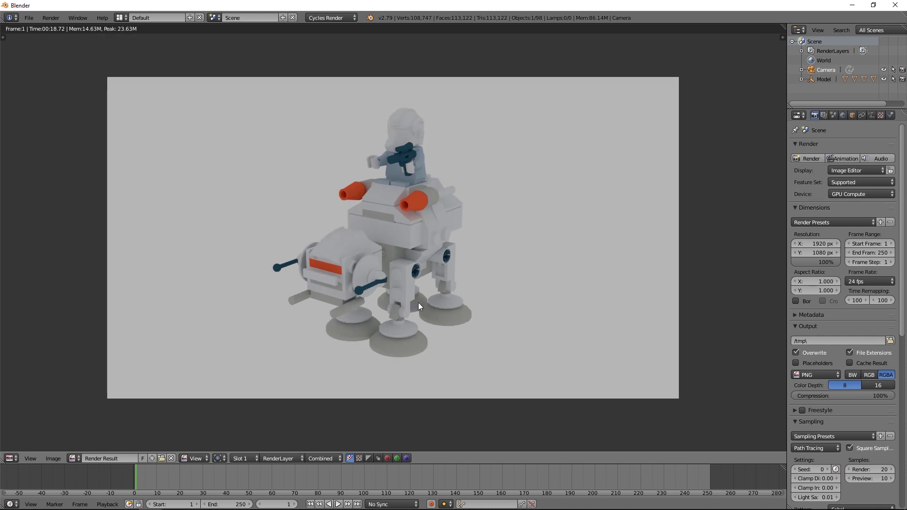
{"action": "left_click", "coordinate": [54, 459]}
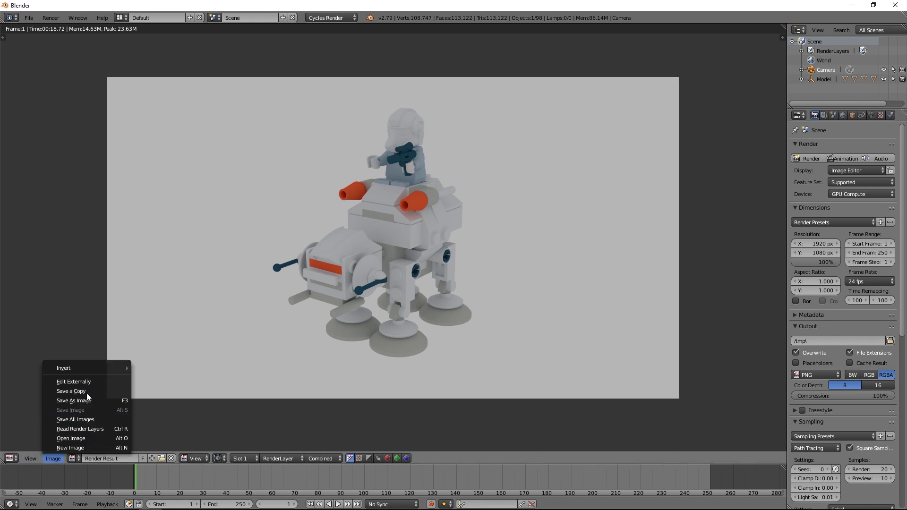